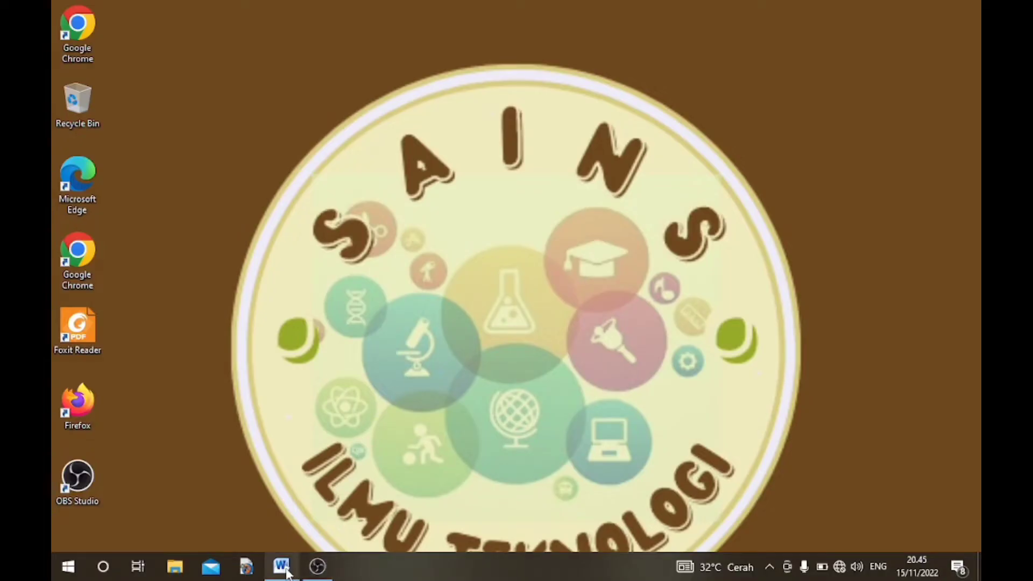
# Restore the PARAGRAF_OTOMATIS document window from the taskbar
pyautogui.click(281, 567)
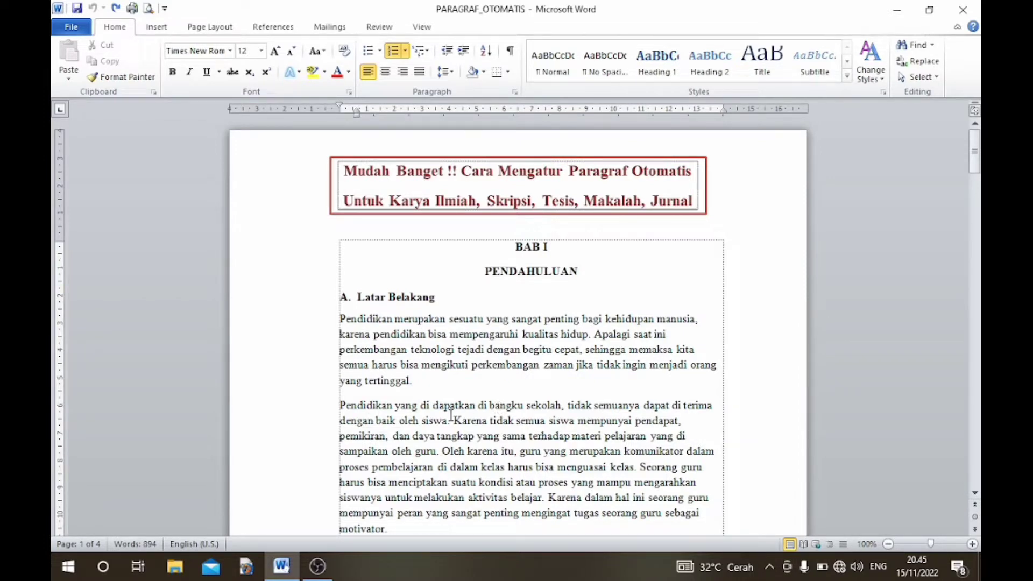
pyautogui.scroll(-1, 458, 415)
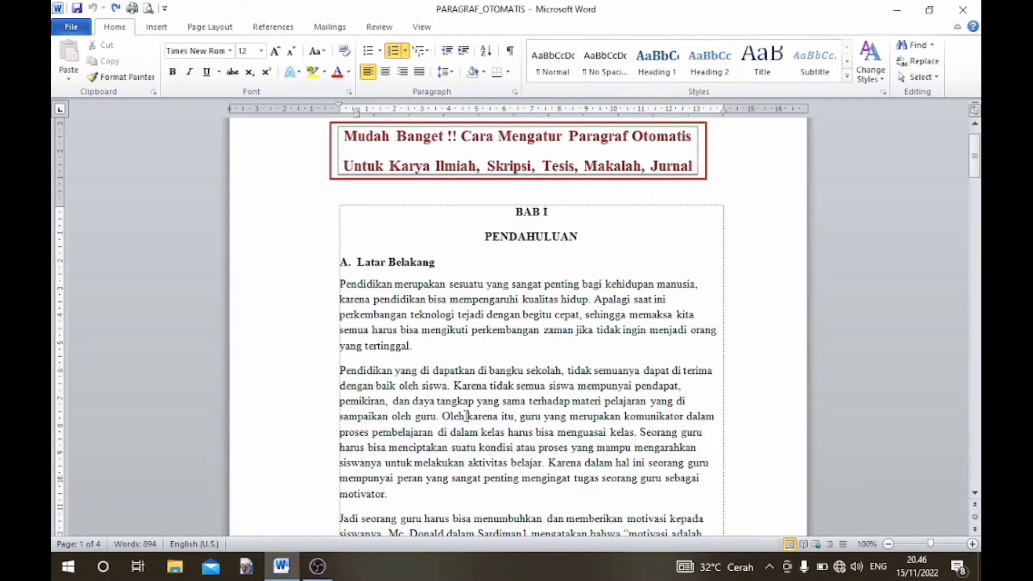
pyautogui.scroll(-3, 466, 416)
pyautogui.scroll(-3, 467, 416)
pyautogui.scroll(-2, 466, 416)
pyautogui.scroll(4, 466, 418)
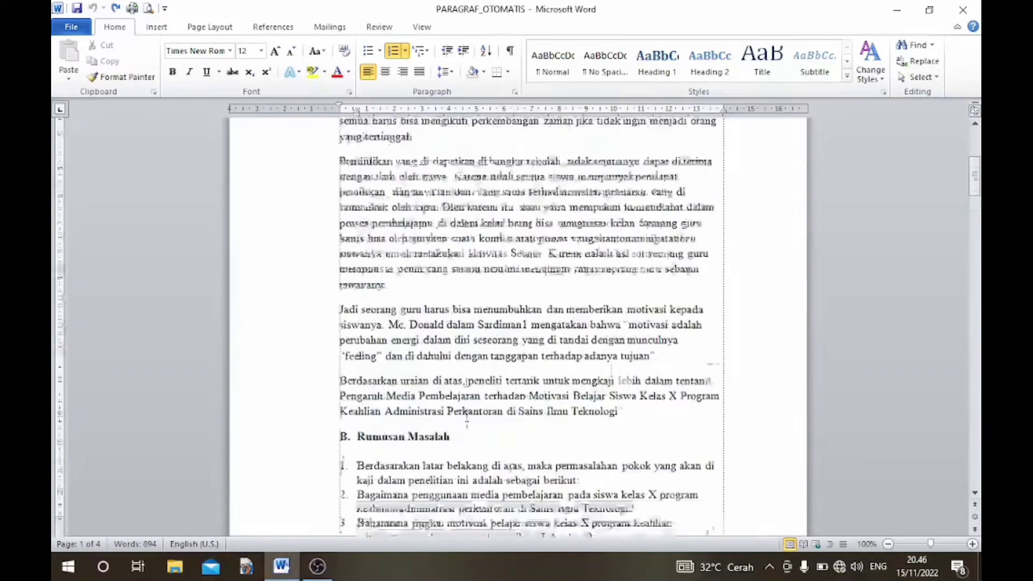
pyautogui.scroll(4, 467, 419)
pyautogui.scroll(1, 467, 419)
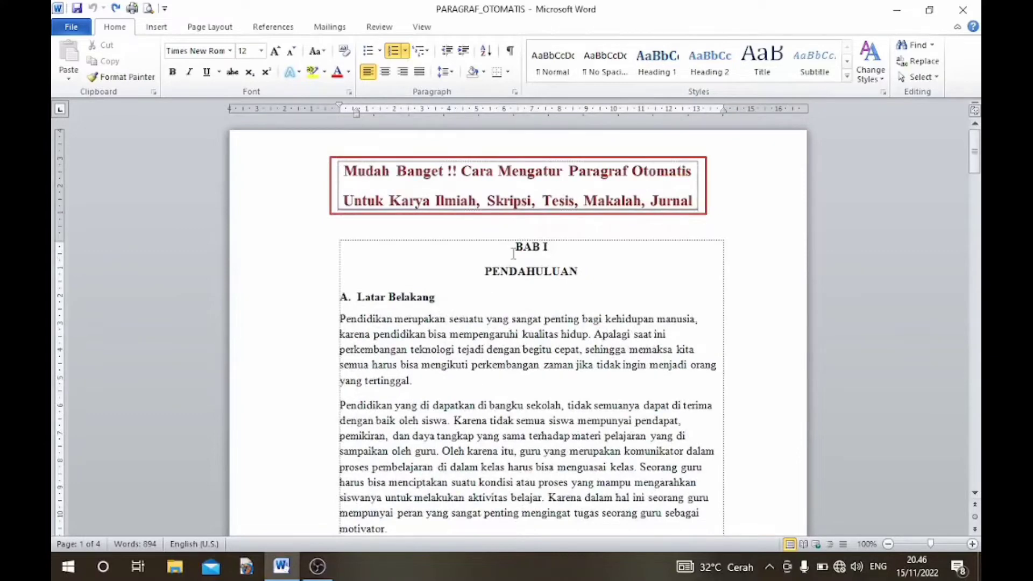
pyautogui.scroll(-5, 513, 254)
pyautogui.scroll(-5, 527, 301)
pyautogui.scroll(-5, 543, 355)
pyautogui.scroll(-5, 556, 406)
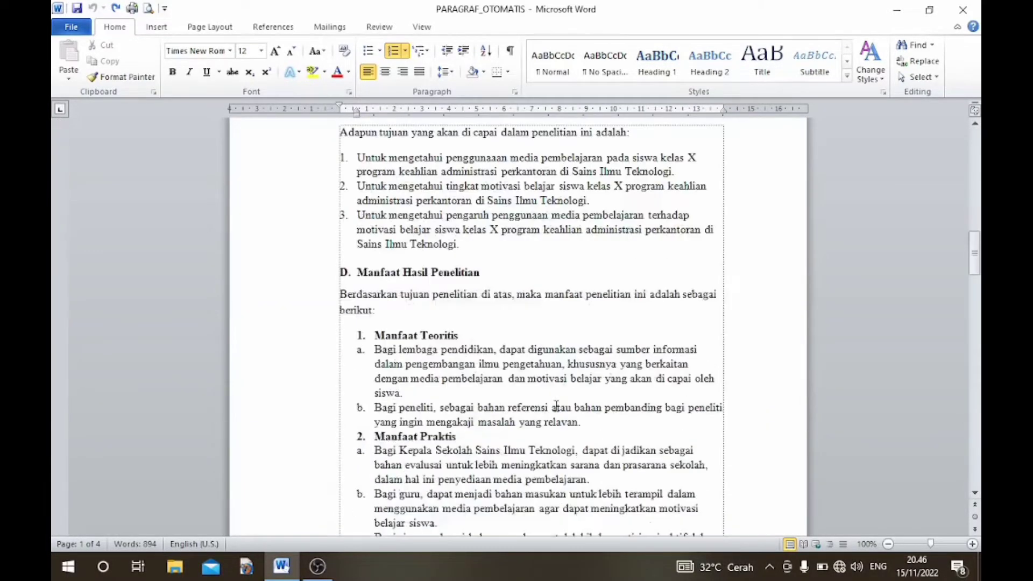
pyautogui.scroll(-3, 556, 406)
pyautogui.scroll(-5, 556, 407)
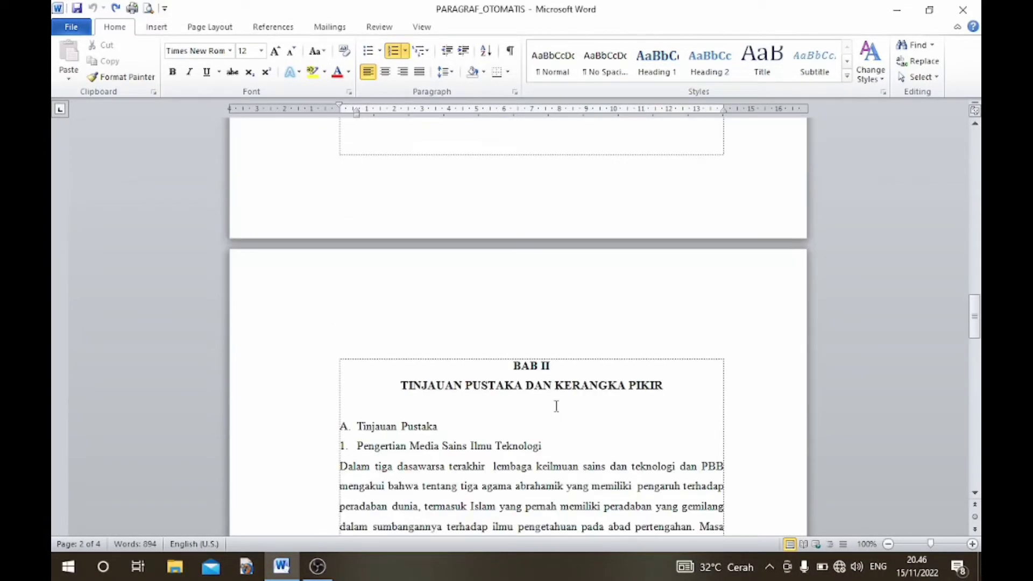
pyautogui.scroll(3, 557, 406)
pyautogui.scroll(5, 556, 406)
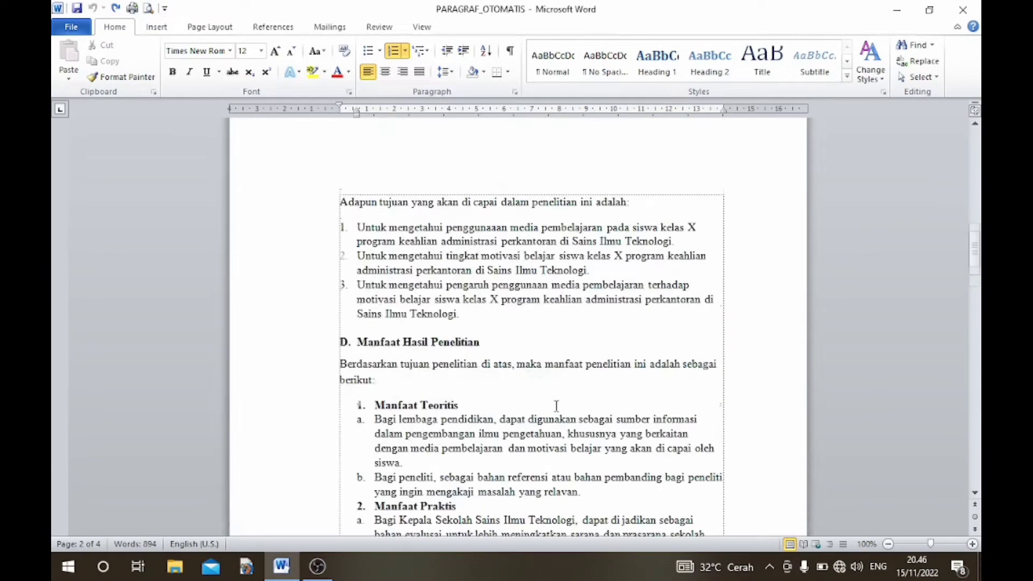
pyautogui.scroll(3, 556, 407)
pyautogui.scroll(4, 557, 406)
pyautogui.scroll(6, 556, 406)
pyautogui.scroll(3, 556, 407)
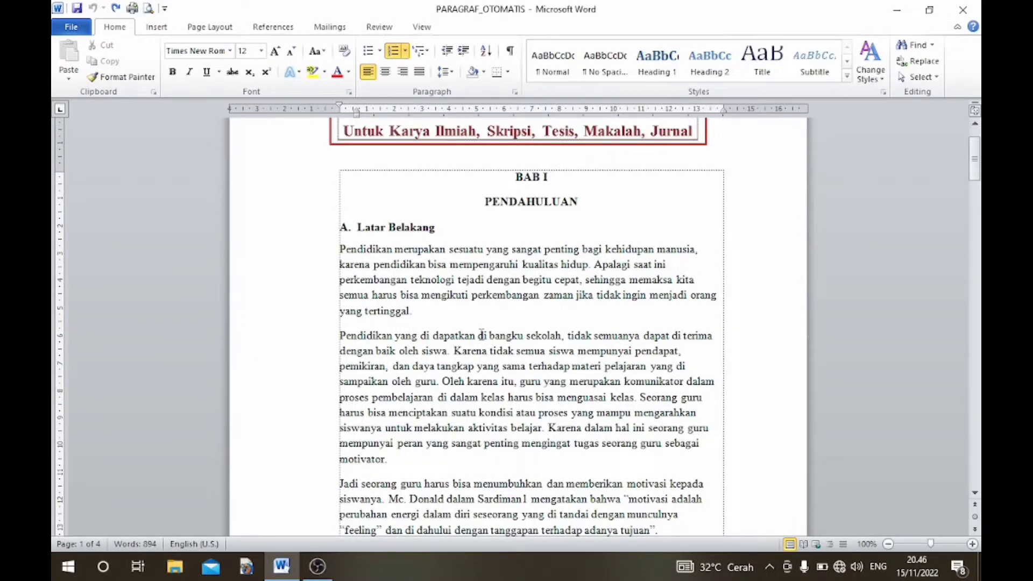
pyautogui.scroll(-1, 481, 335)
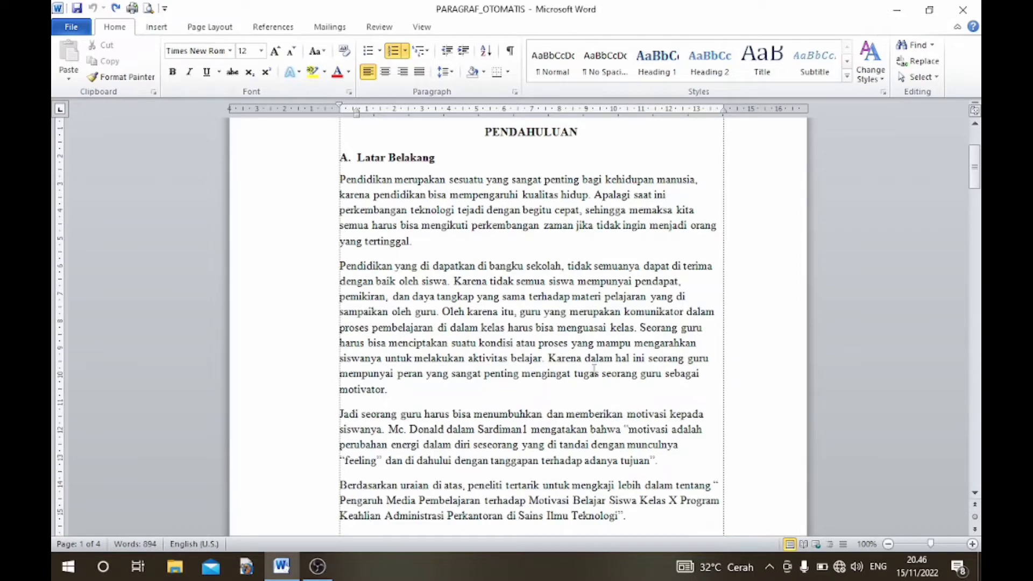
# Justify the Latar Belakang body paragraphs with a 0,7 cm left indent and 1,5 cm first-line indent
pyautogui.click(451, 289)
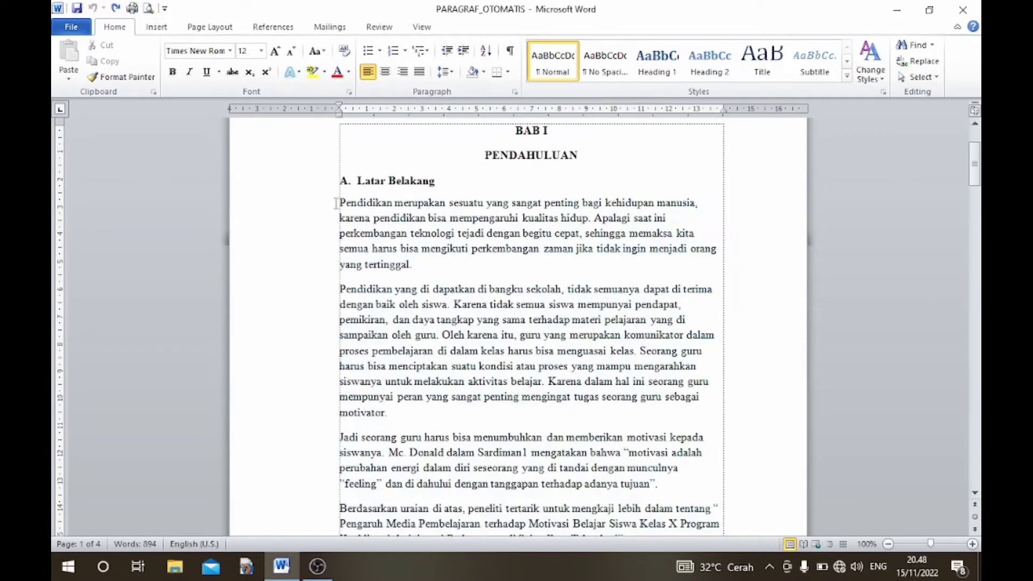
pyautogui.moveTo(338, 203)
pyautogui.mouseDown()
pyautogui.moveTo(596, 502)
pyautogui.moveTo(650, 479)
pyautogui.mouseUp()
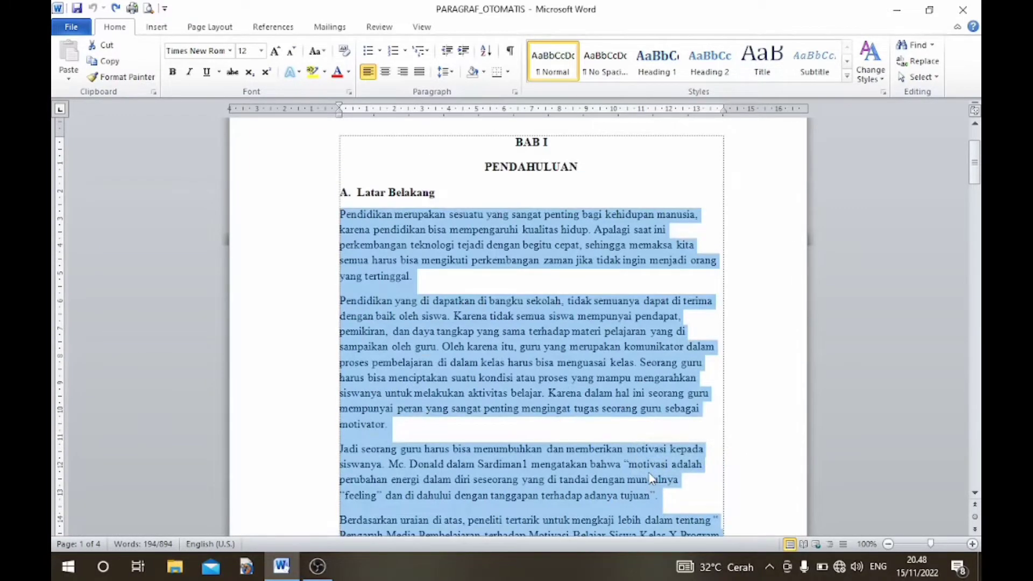
pyautogui.rightClick(536, 369)
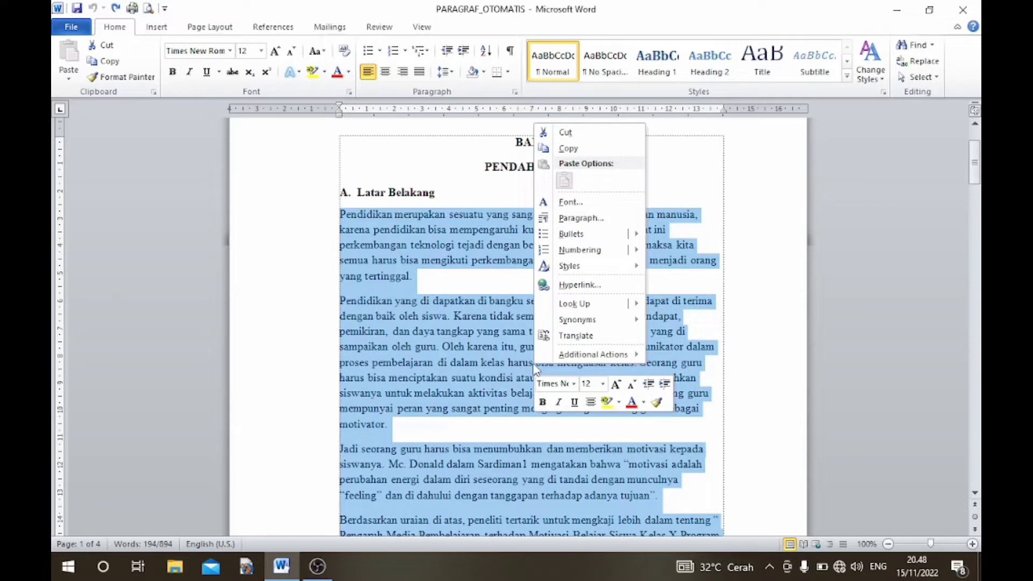
pyautogui.click(572, 218)
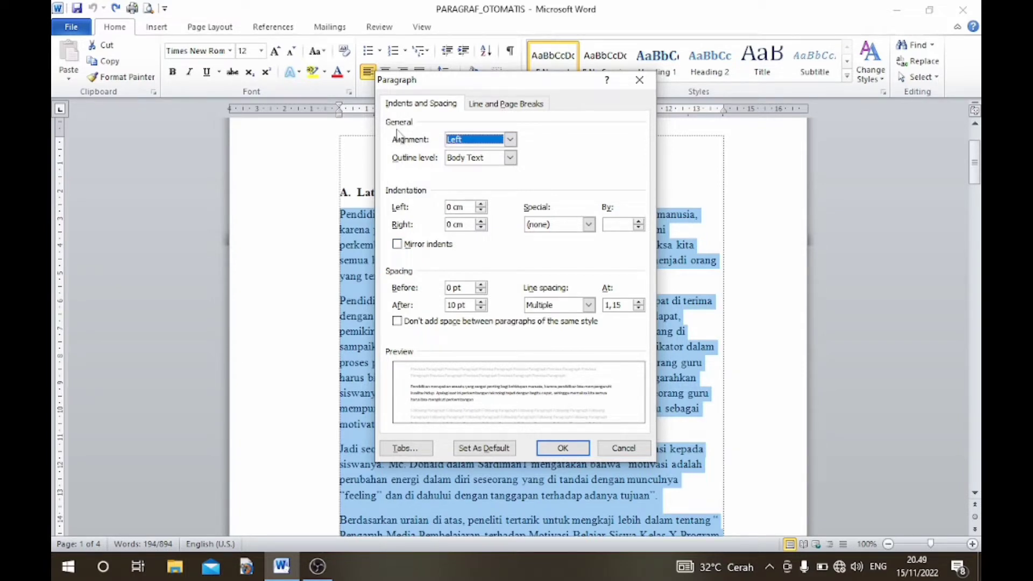
pyautogui.click(510, 140)
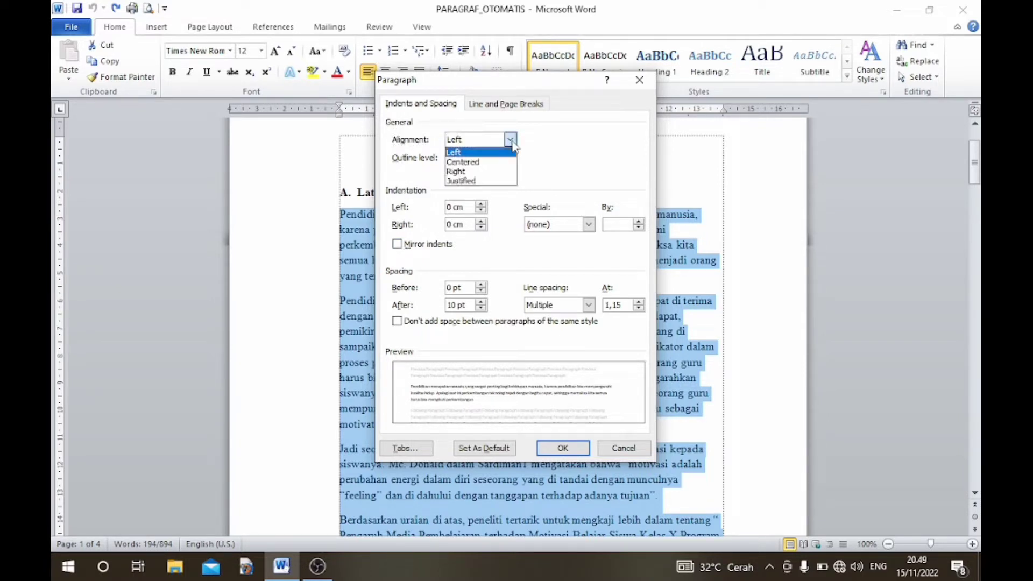
pyautogui.click(474, 181)
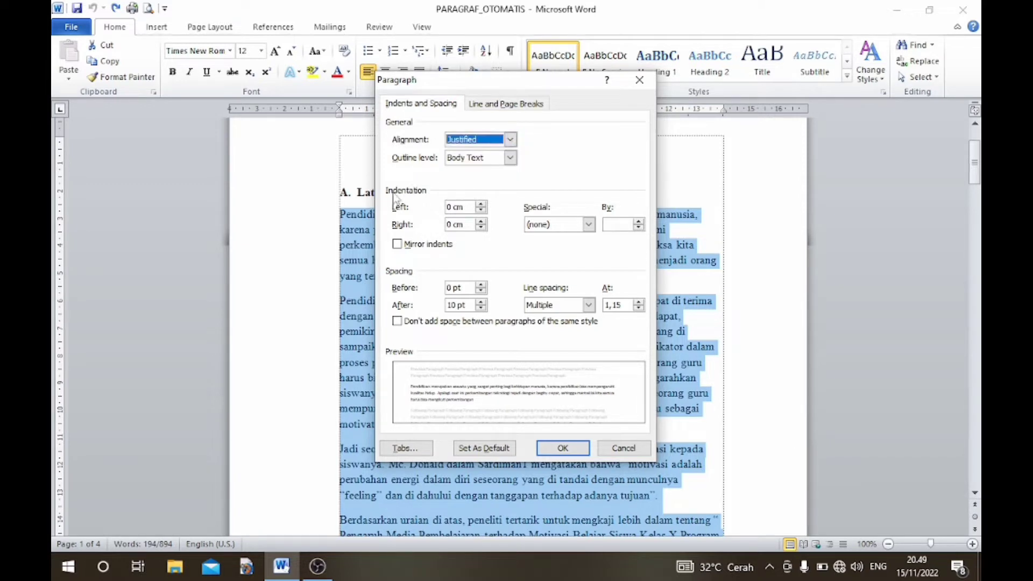
pyautogui.click(450, 206)
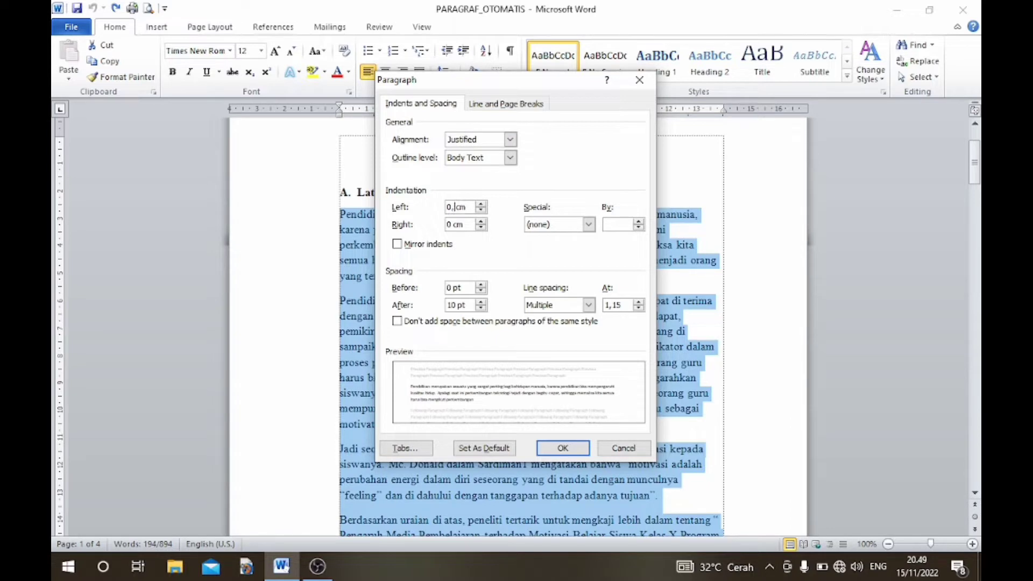
pyautogui.write(',7')
pyautogui.click(591, 224)
pyautogui.click(548, 248)
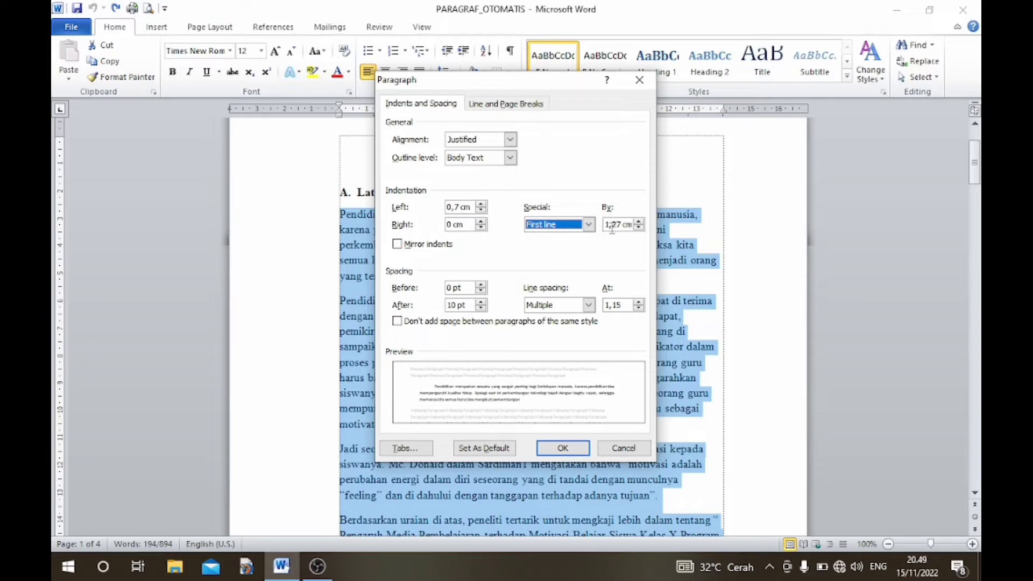
pyautogui.moveTo(613, 229); pyautogui.dragTo(623, 228)
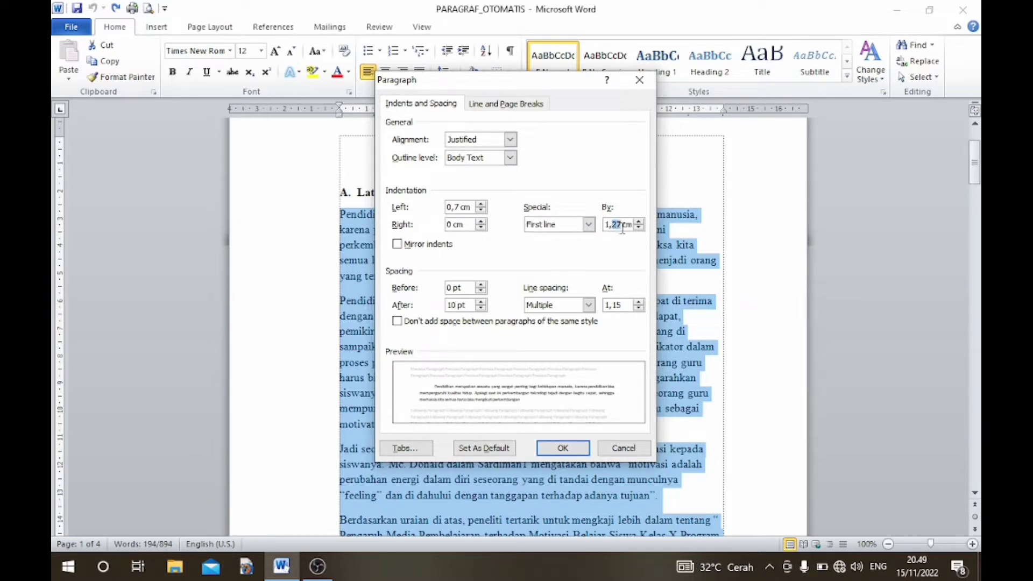
pyautogui.write('5')
# Set spacing after to Auto and line spacing to Double, then apply the paragraph settings
pyautogui.click(481, 309)
pyautogui.write('5')
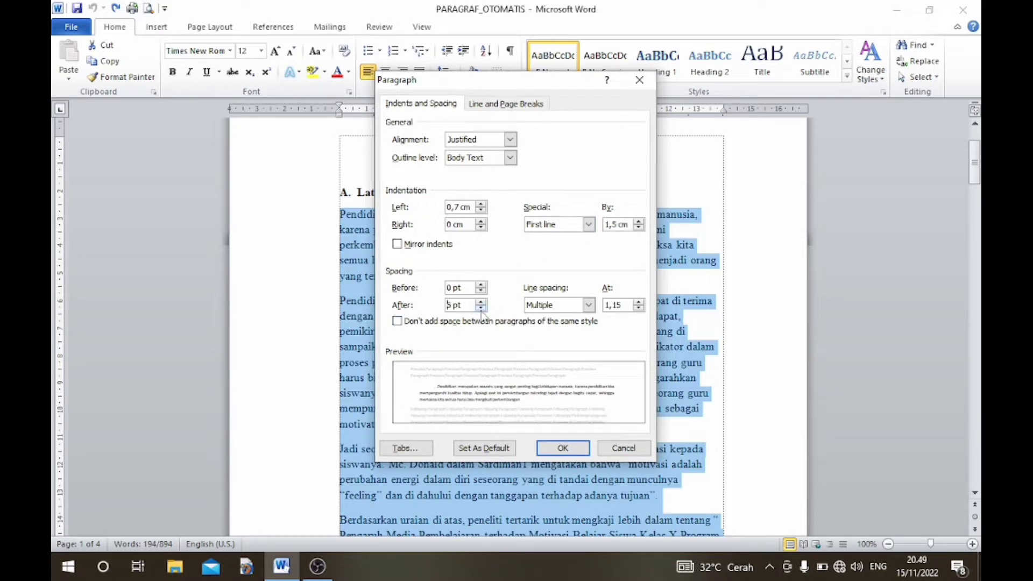
pyautogui.click(481, 308)
pyautogui.click(482, 309)
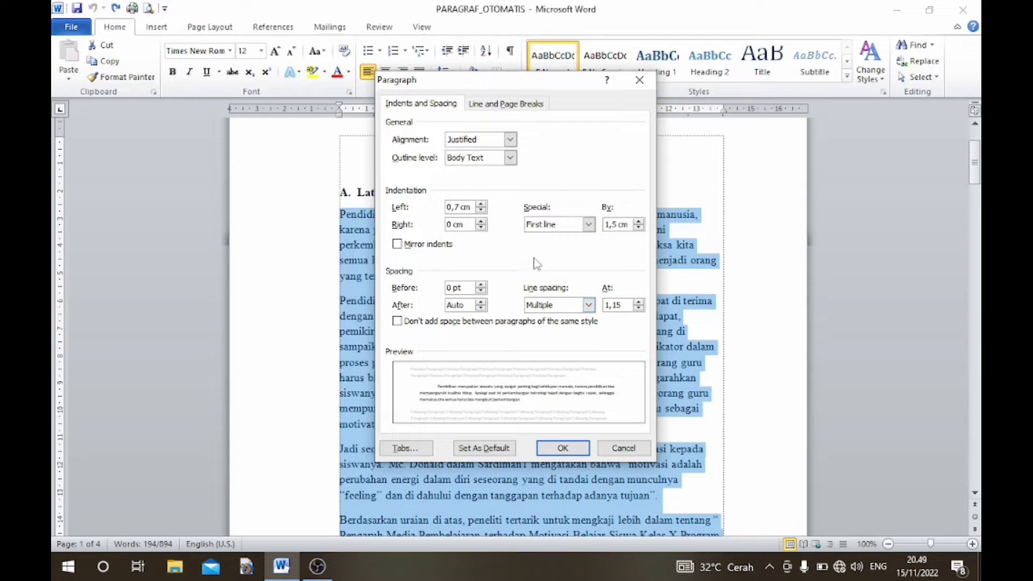
pyautogui.click(588, 306)
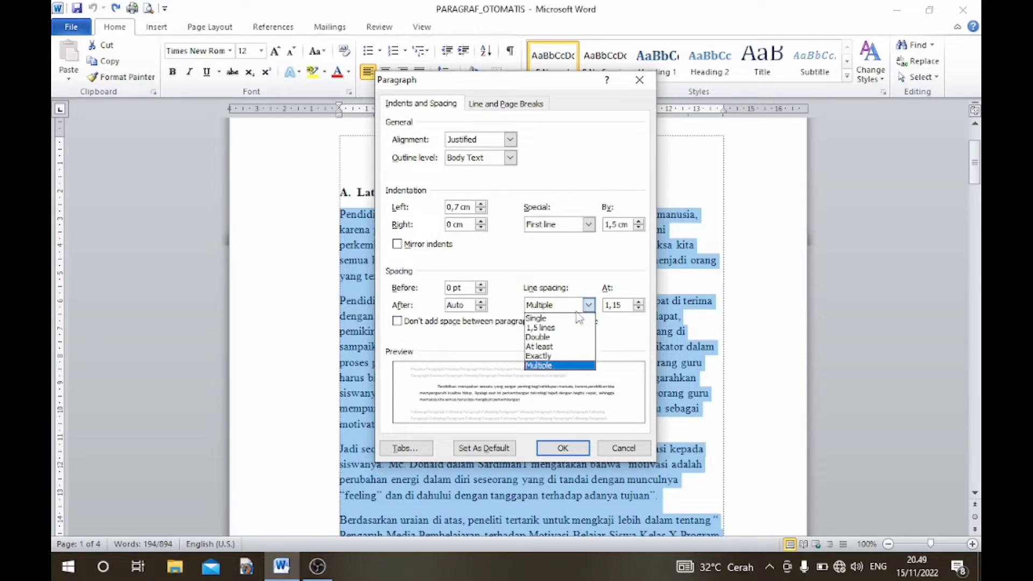
pyautogui.click(538, 337)
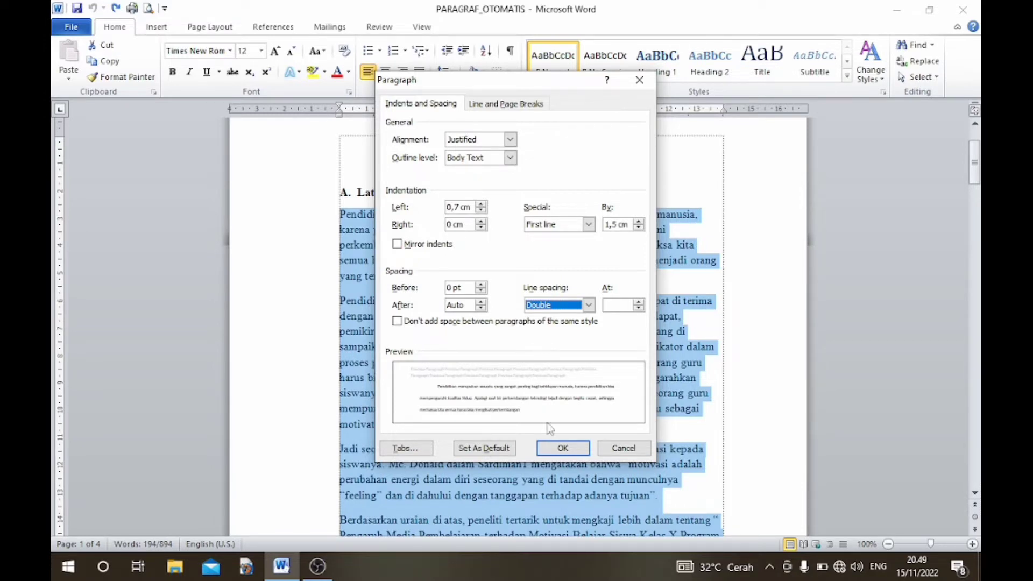
pyautogui.click(563, 448)
# Indent the four numbered Rumusan Masalah items one level with Increase Indent
pyautogui.scroll(-1, 592, 451)
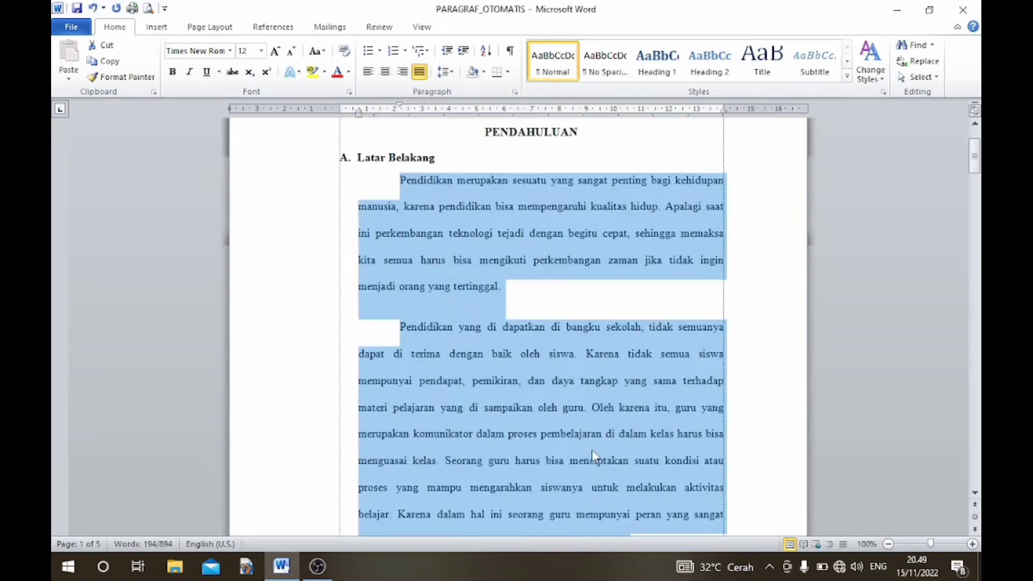
pyautogui.scroll(-2, 591, 450)
pyautogui.scroll(-2, 592, 451)
pyautogui.scroll(-1, 591, 451)
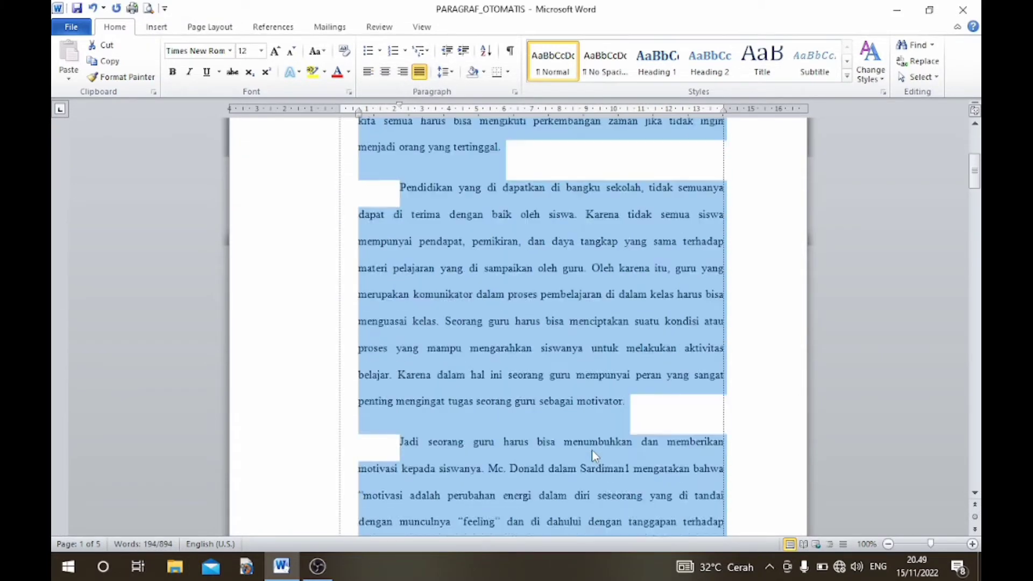
pyautogui.scroll(-2, 592, 450)
pyautogui.scroll(-2, 592, 451)
pyautogui.scroll(-1, 594, 451)
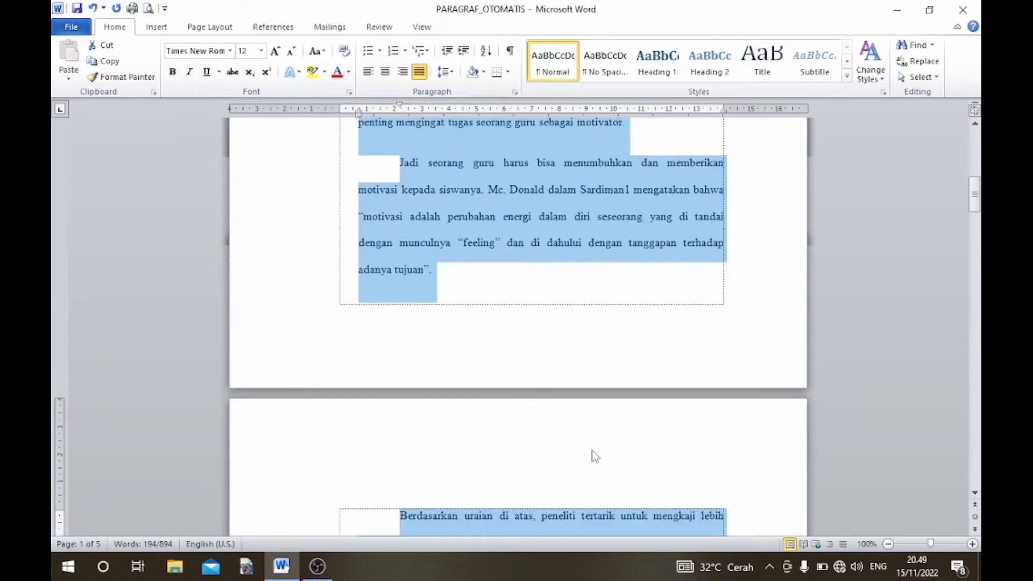
pyautogui.scroll(-3, 593, 450)
pyautogui.scroll(-2, 593, 450)
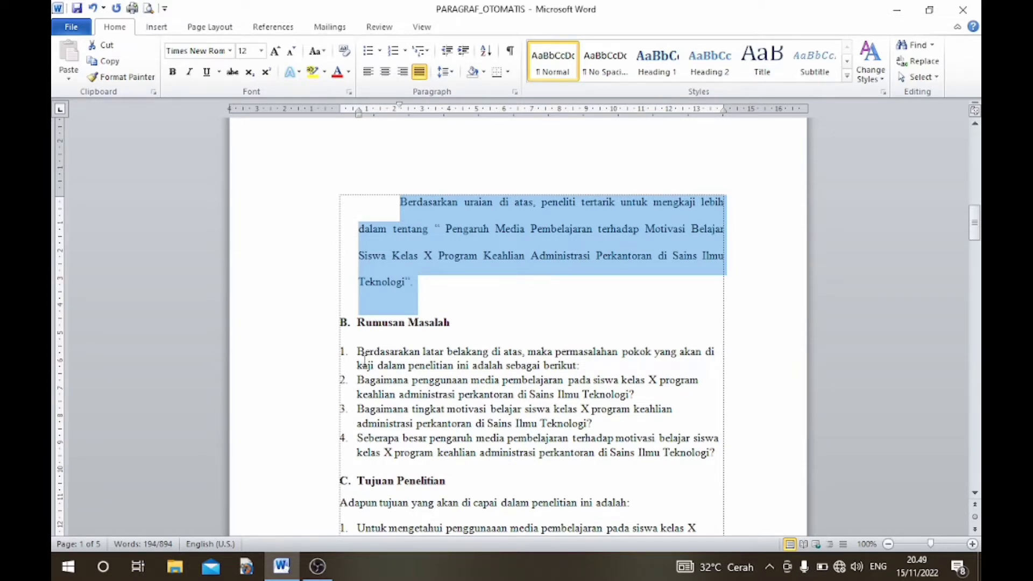
pyautogui.click(362, 352)
pyautogui.moveTo(362, 351); pyautogui.dragTo(717, 454)
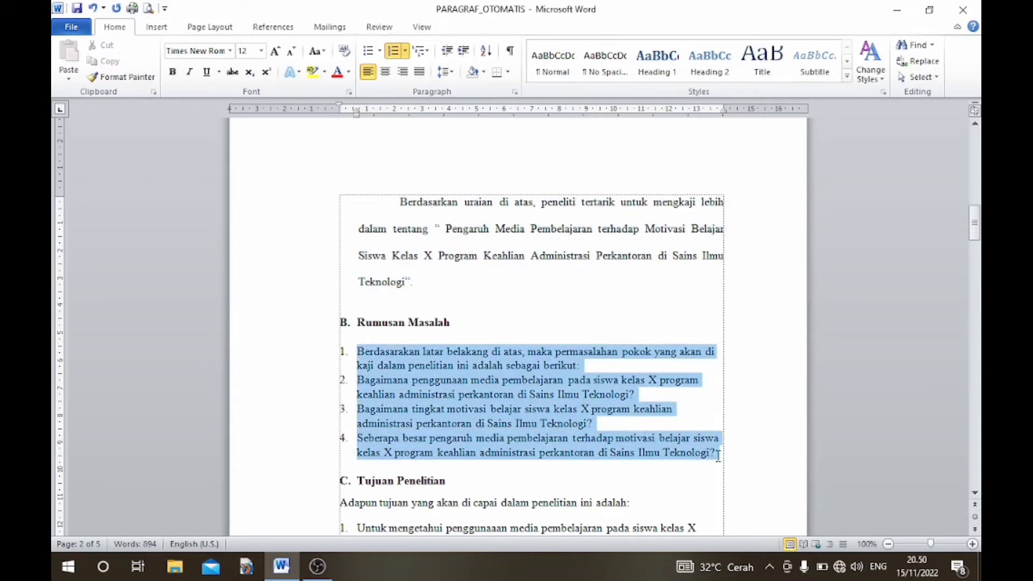
pyautogui.click(464, 51)
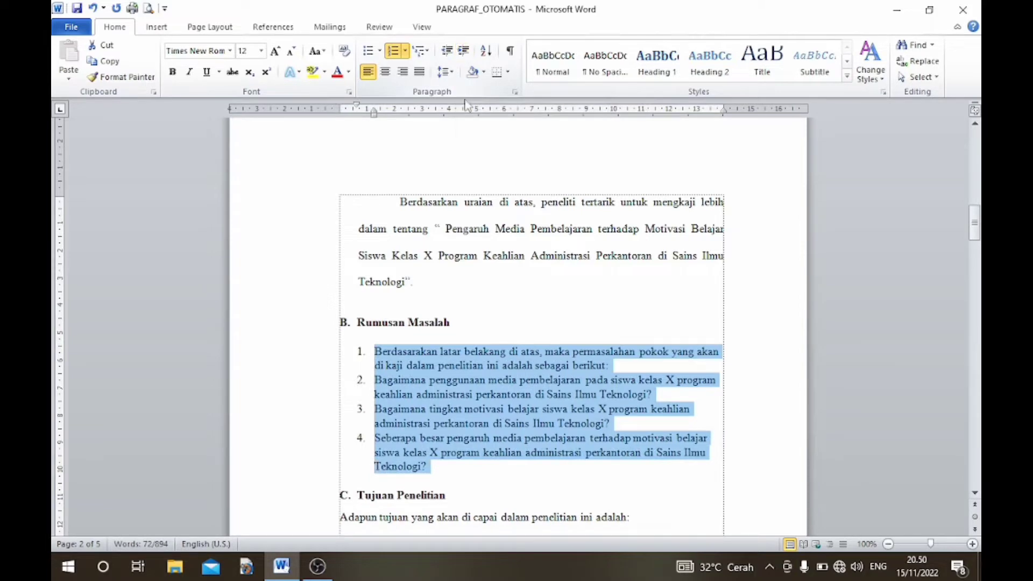
pyautogui.scroll(-5, 521, 368)
pyautogui.scroll(-3, 521, 368)
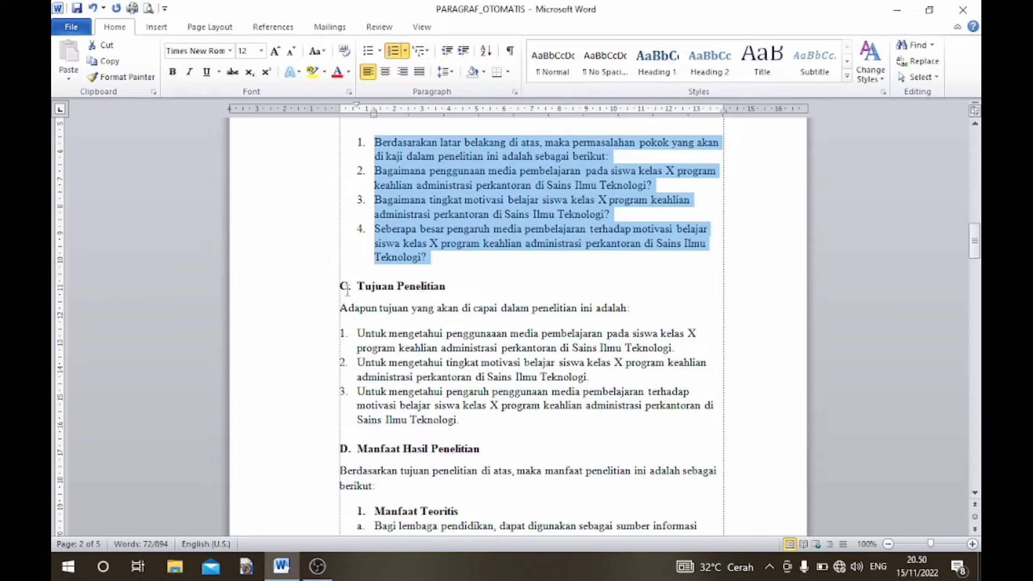
# Indent the 'Adapun…' intro sentence and the three Tujuan Penelitian list items one level each
pyautogui.click(340, 308)
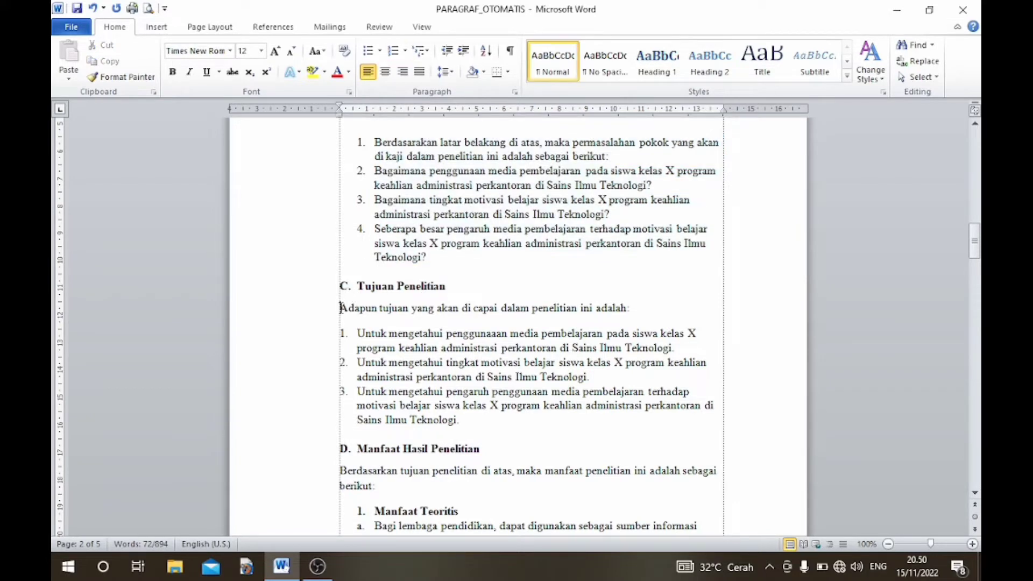
pyautogui.click(464, 54)
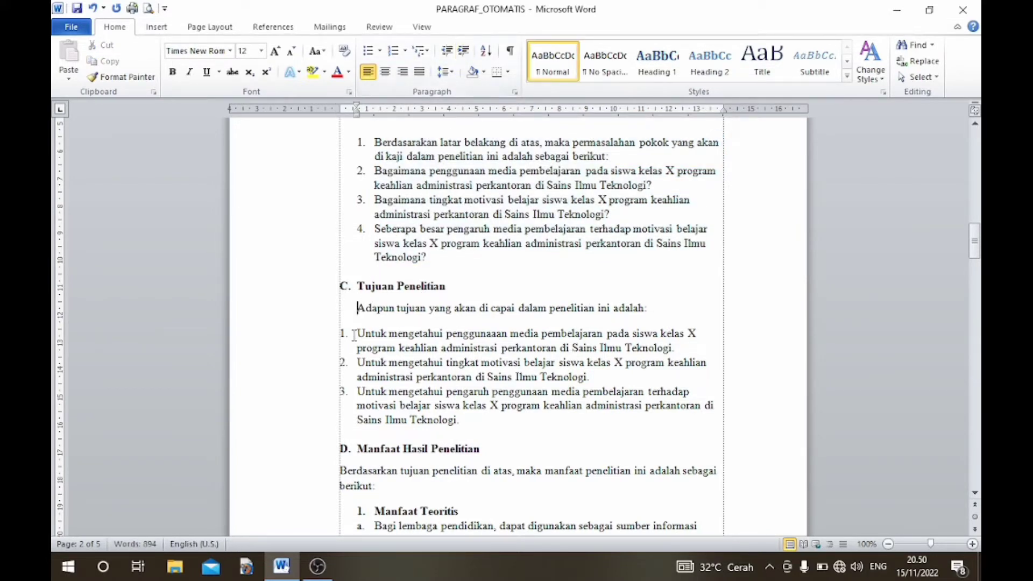
pyautogui.moveTo(359, 333); pyautogui.dragTo(476, 418)
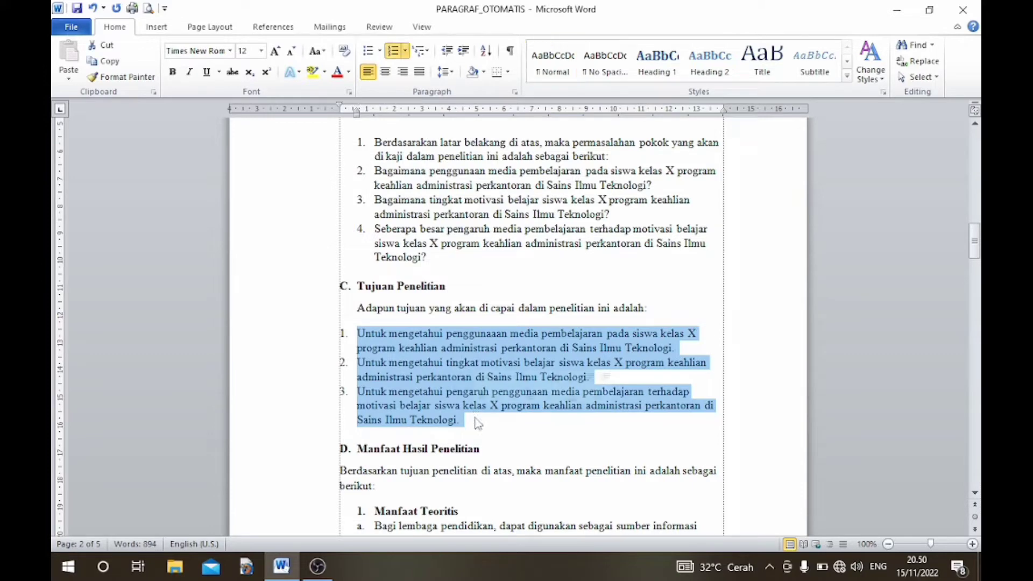
pyautogui.click(463, 50)
pyautogui.scroll(-2, 521, 398)
pyautogui.scroll(-2, 525, 398)
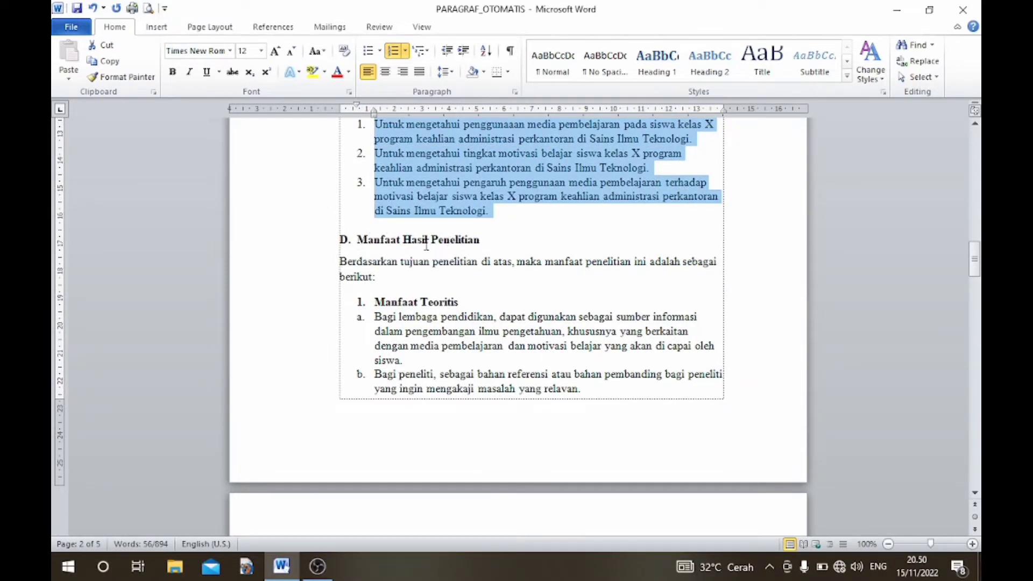
# Indent the Berdasarkan intro paragraph and Manfaat Teoritis items a and b one level
pyautogui.moveTo(339, 262); pyautogui.dragTo(389, 284)
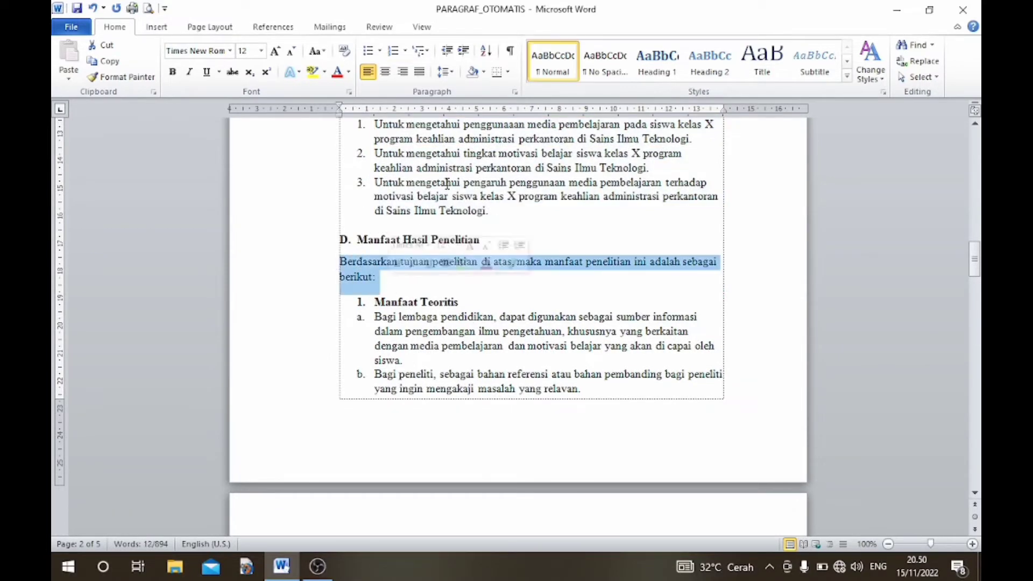
pyautogui.click(464, 54)
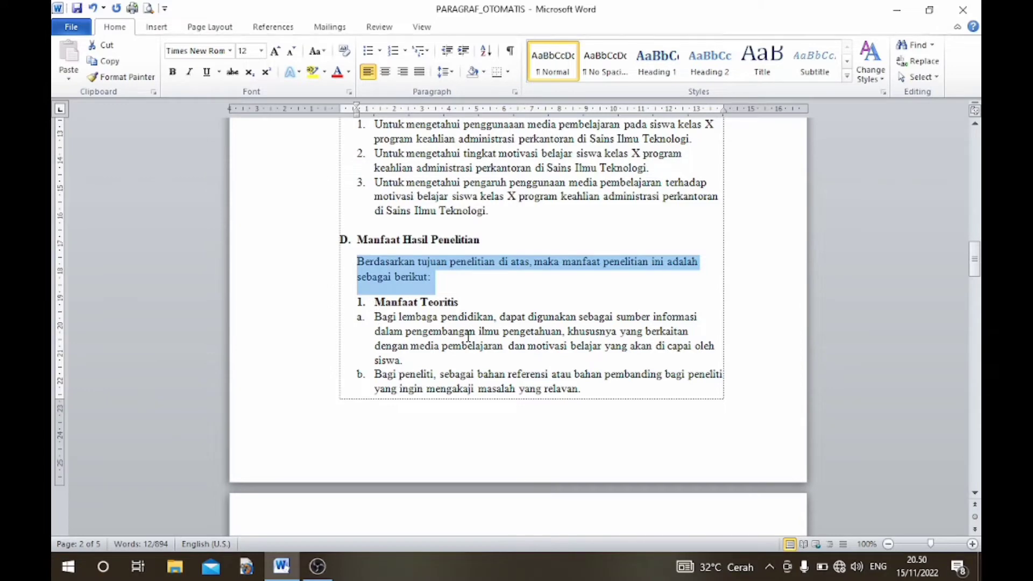
pyautogui.scroll(-2, 473, 336)
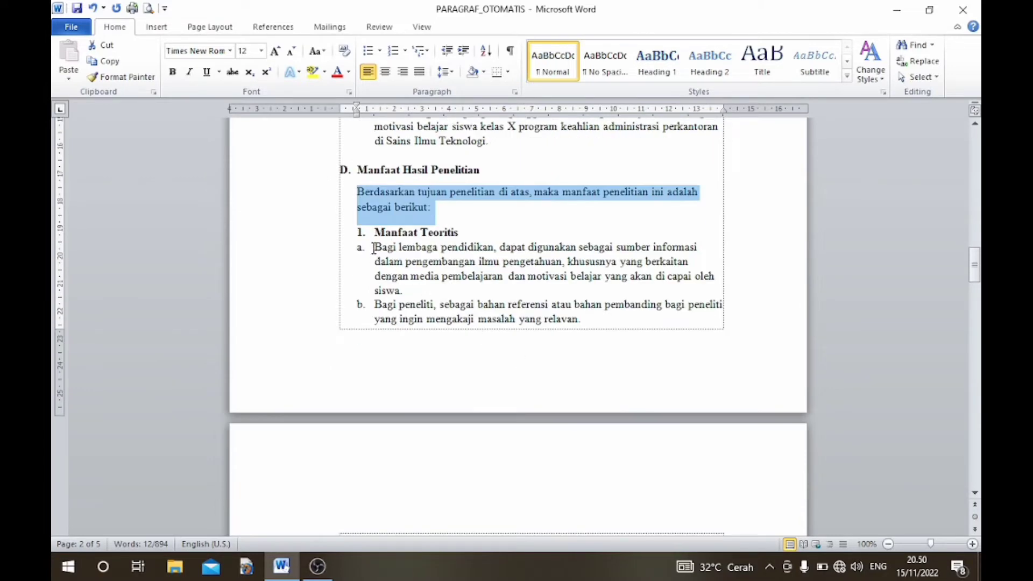
pyautogui.scroll(-2, 480, 347)
pyautogui.scroll(1, 479, 347)
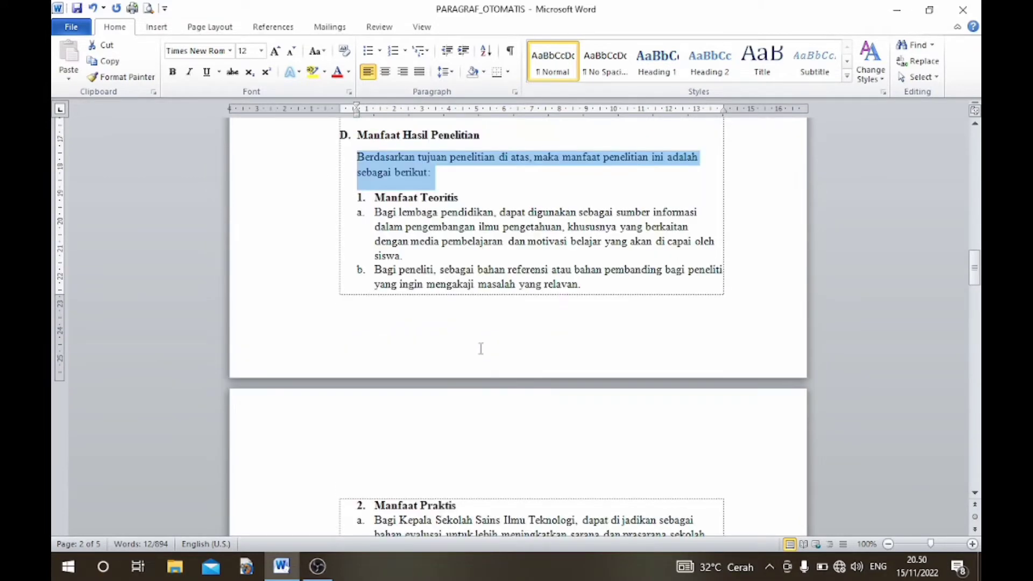
pyautogui.moveTo(374, 212); pyautogui.dragTo(588, 291)
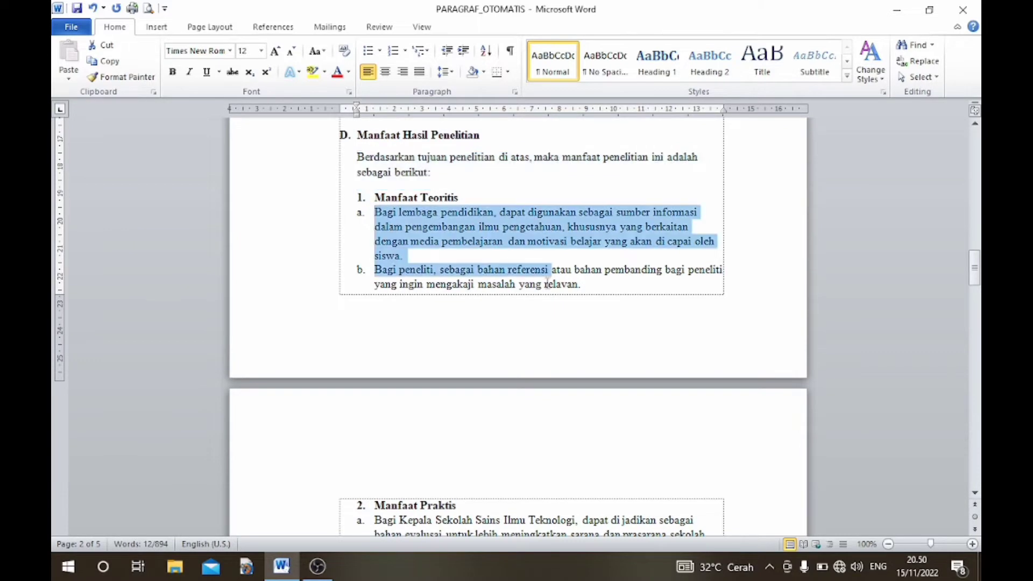
pyautogui.click(463, 50)
# Indent the Manfaat Praktis lettered items a to c one level
pyautogui.scroll(-3, 479, 318)
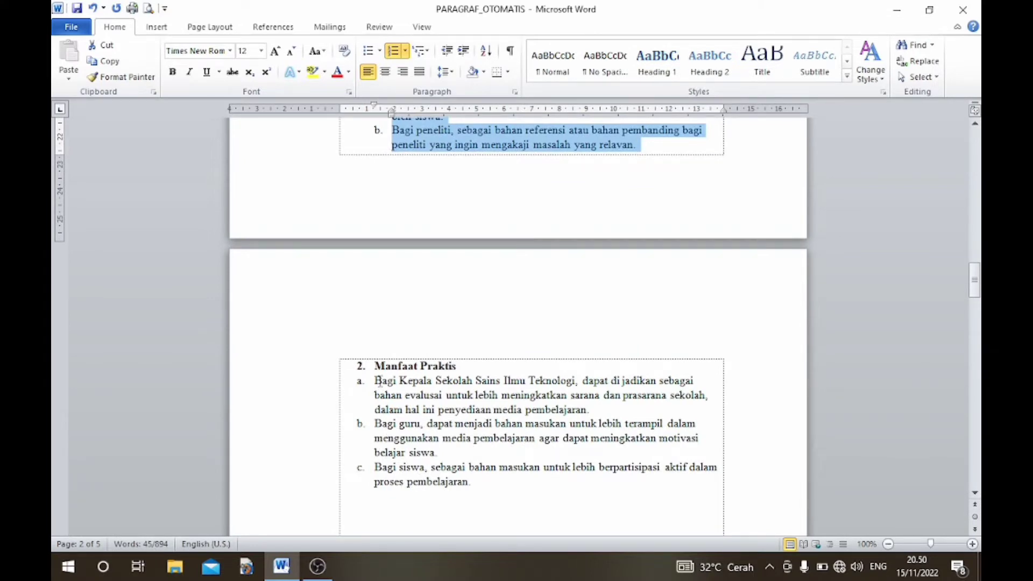
pyautogui.moveTo(375, 381); pyautogui.dragTo(487, 480)
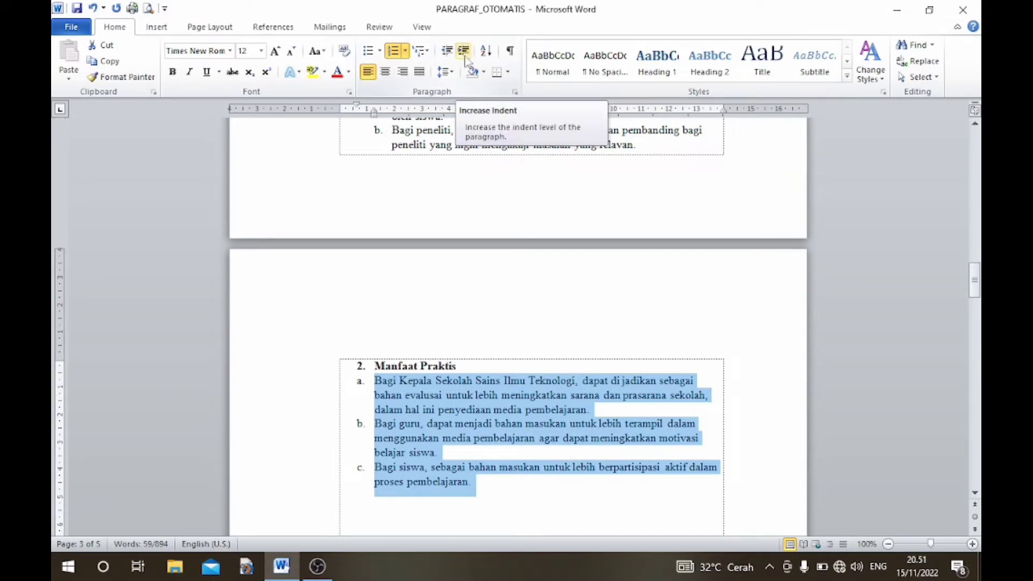
pyautogui.click(464, 51)
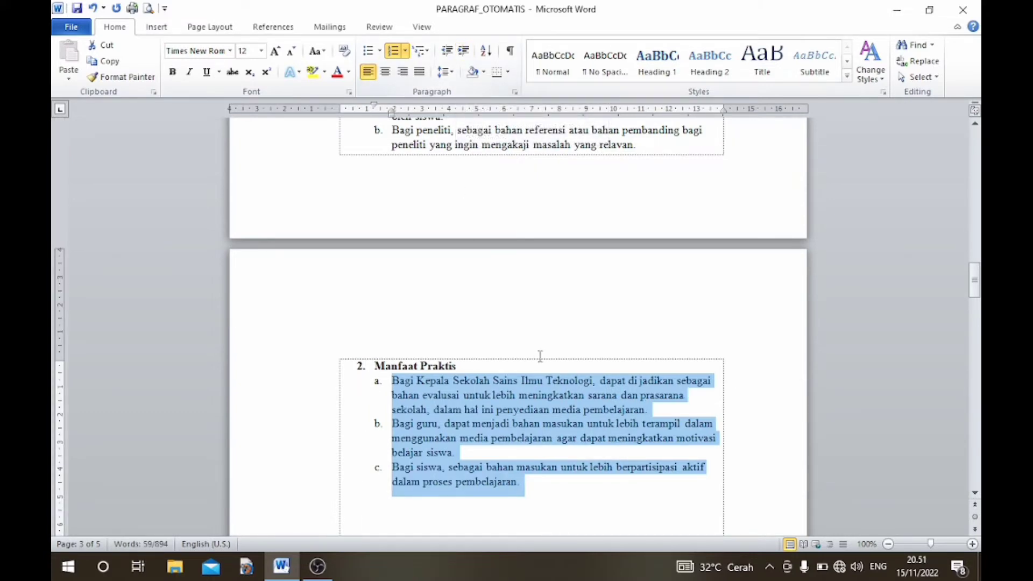
pyautogui.scroll(3, 540, 357)
pyautogui.scroll(4, 541, 357)
pyautogui.scroll(5, 540, 357)
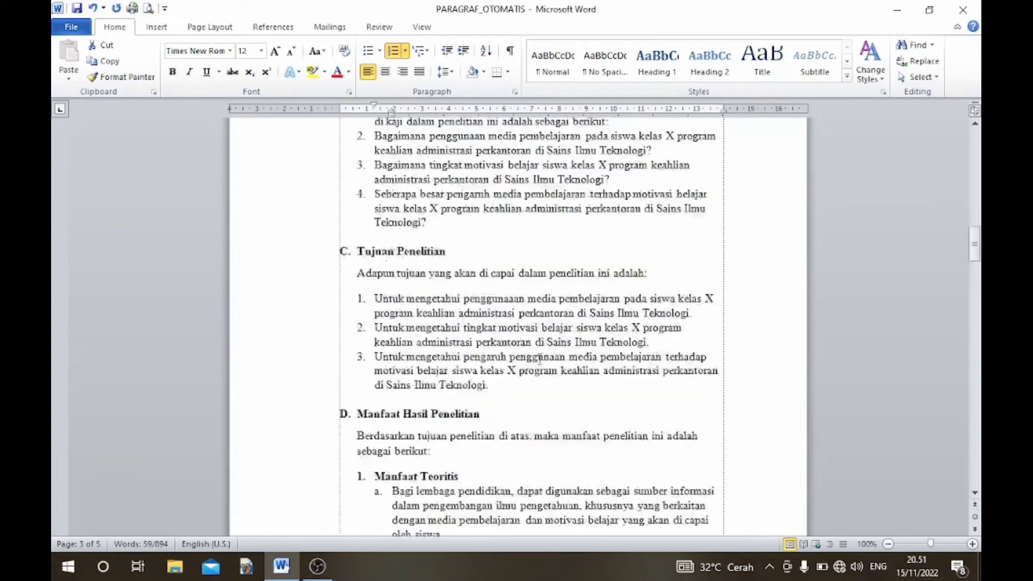
pyautogui.scroll(5, 541, 357)
pyautogui.scroll(5, 540, 357)
pyautogui.scroll(5, 540, 357)
# Justify all text from the Rumusan Masalah heading through the end of the Manfaat Praktis list
pyautogui.scroll(5, 541, 358)
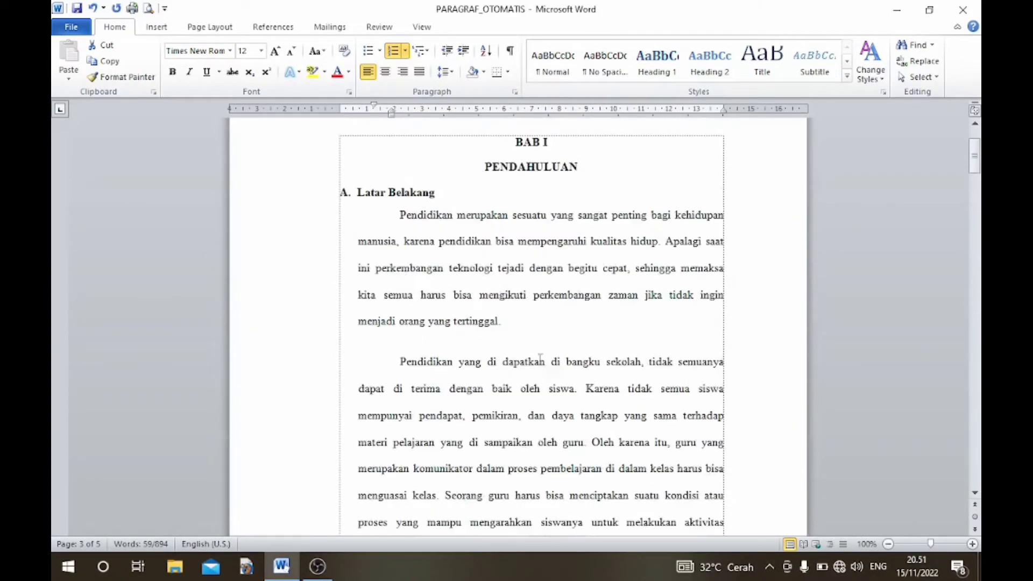
pyautogui.scroll(1, 541, 358)
pyautogui.scroll(-5, 540, 361)
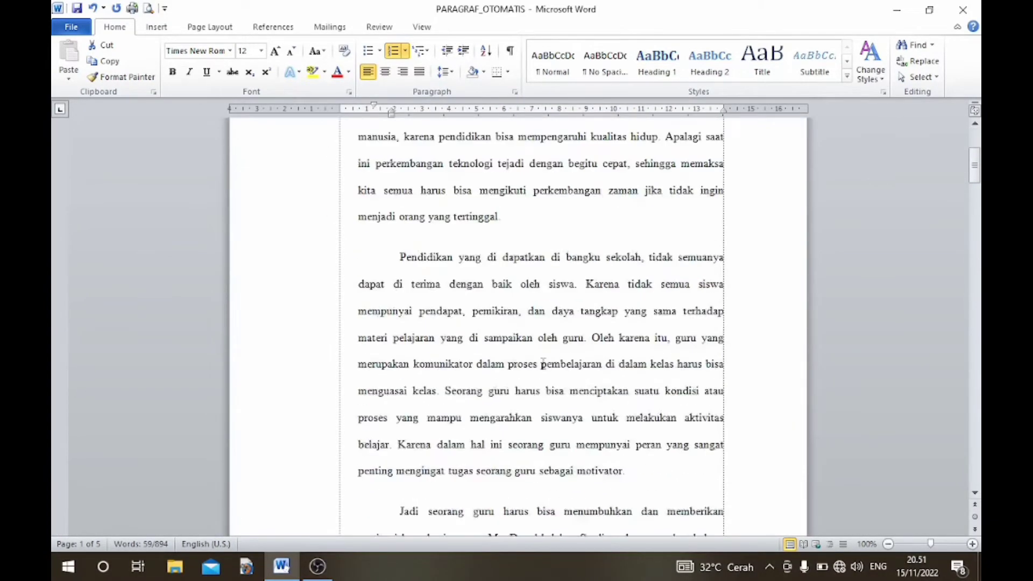
pyautogui.scroll(-4, 540, 360)
pyautogui.scroll(-5, 540, 360)
pyautogui.scroll(-3, 544, 363)
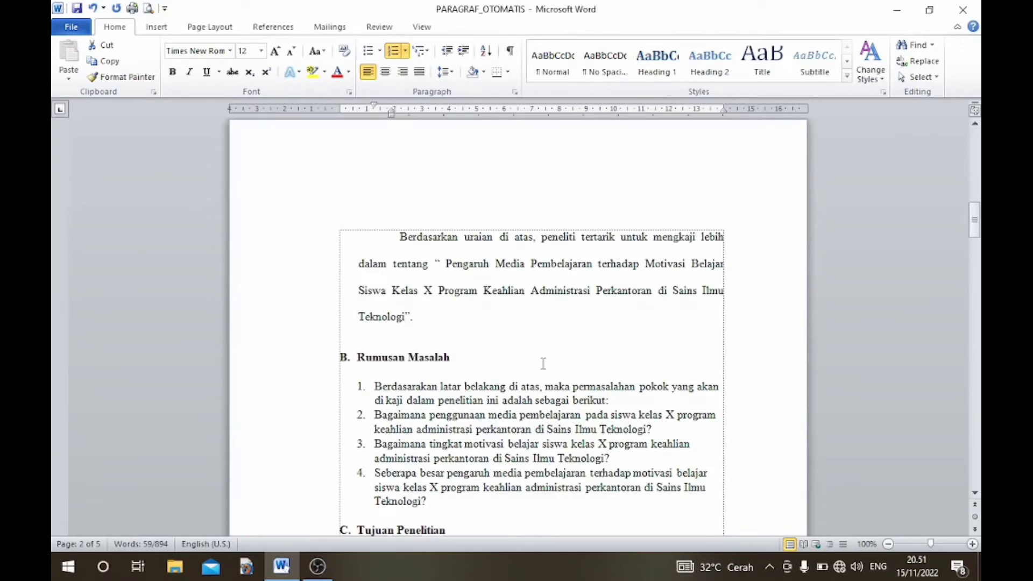
pyautogui.scroll(-5, 544, 364)
pyautogui.scroll(-3, 544, 364)
pyautogui.scroll(-5, 543, 362)
pyautogui.scroll(-3, 544, 362)
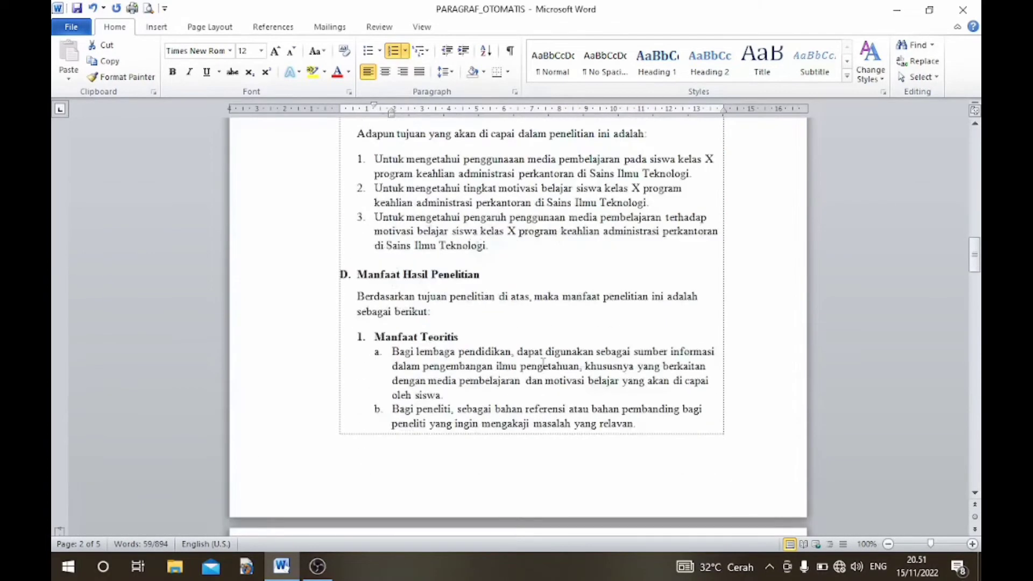
pyautogui.scroll(-3, 544, 363)
pyautogui.scroll(-4, 544, 364)
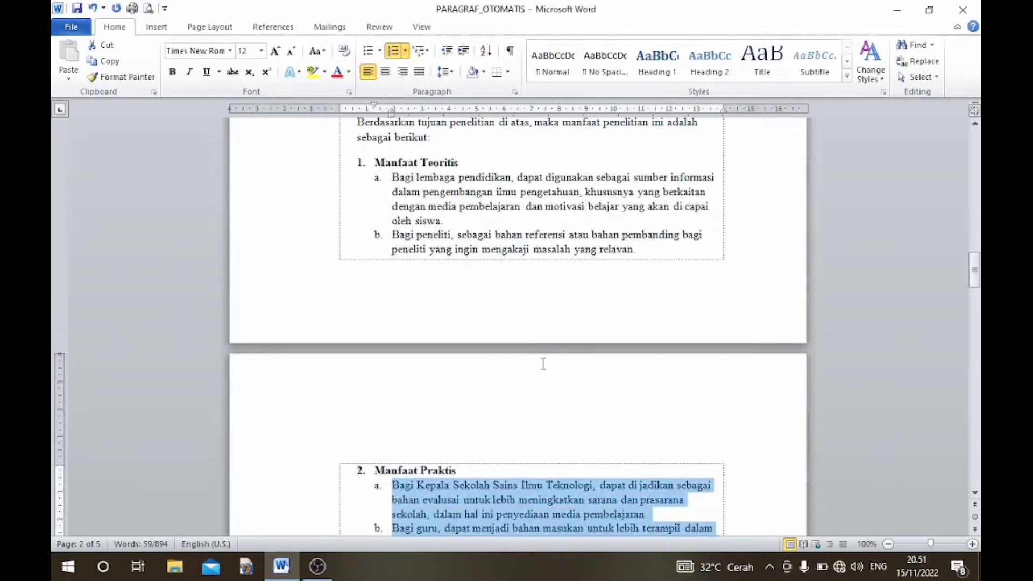
pyautogui.scroll(4, 551, 367)
pyautogui.scroll(3, 551, 366)
pyautogui.scroll(2, 551, 367)
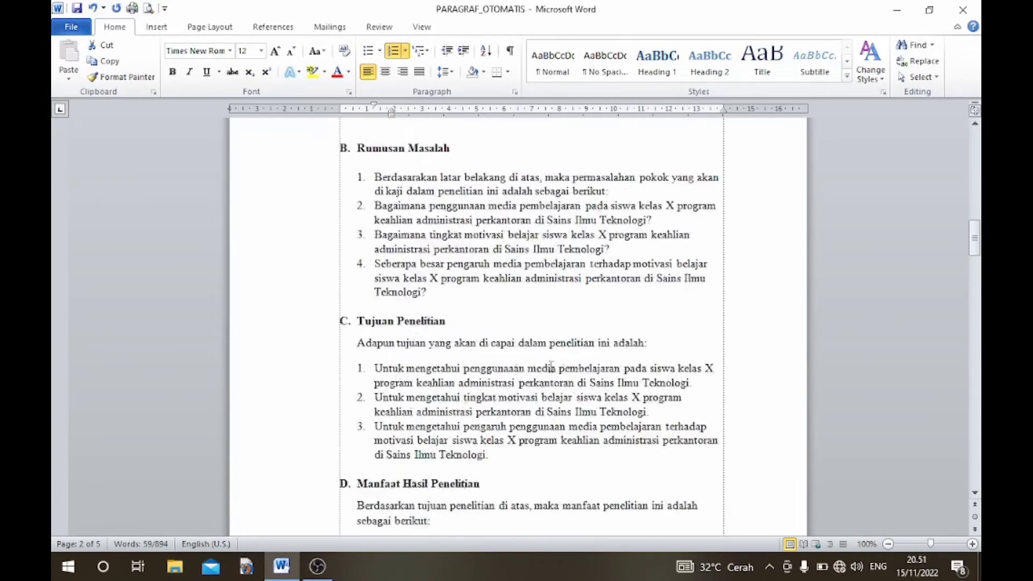
pyautogui.scroll(2, 550, 366)
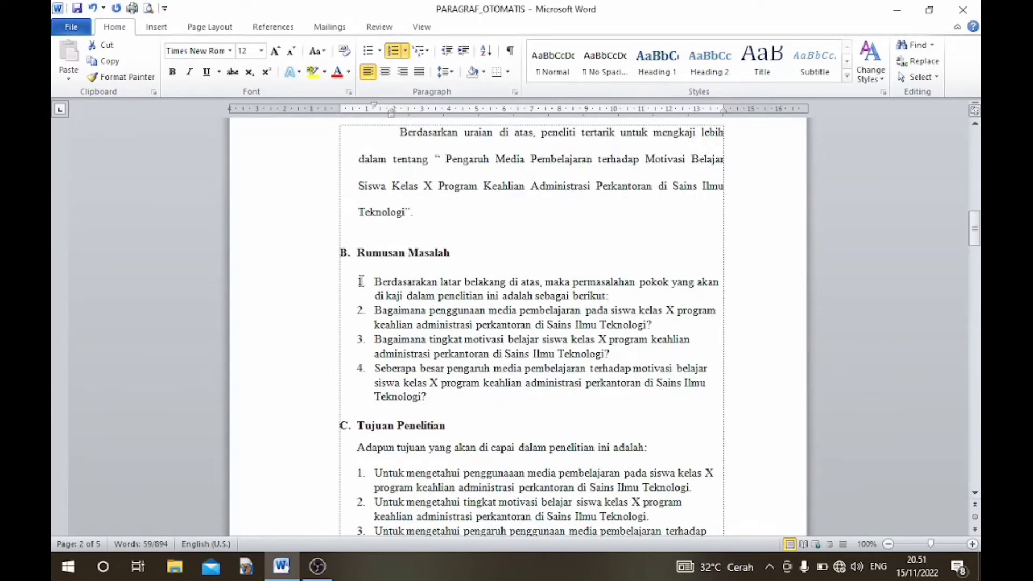
pyautogui.moveTo(371, 280); pyautogui.dragTo(700, 480)
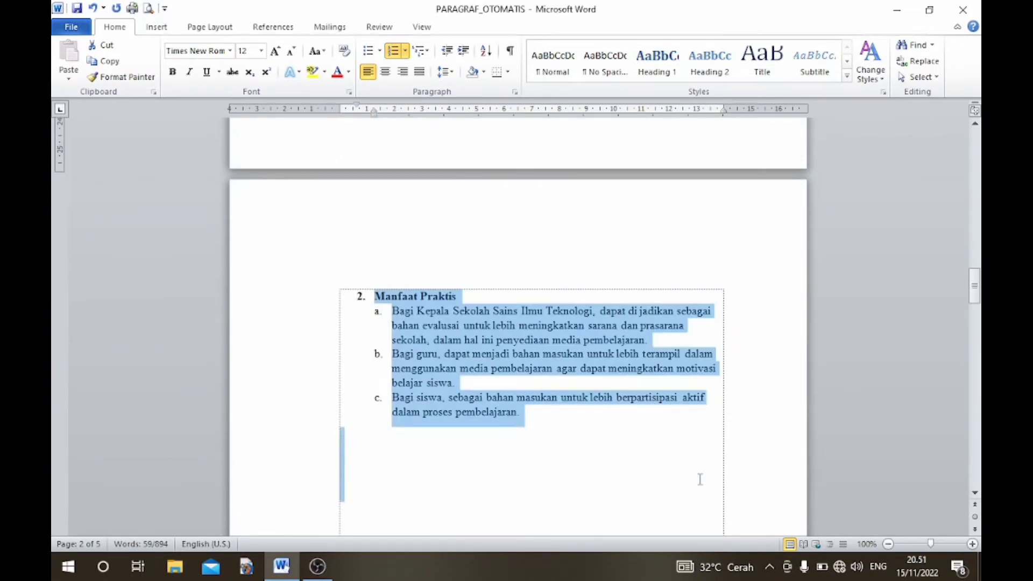
pyautogui.moveTo(700, 480); pyautogui.dragTo(689, 435)
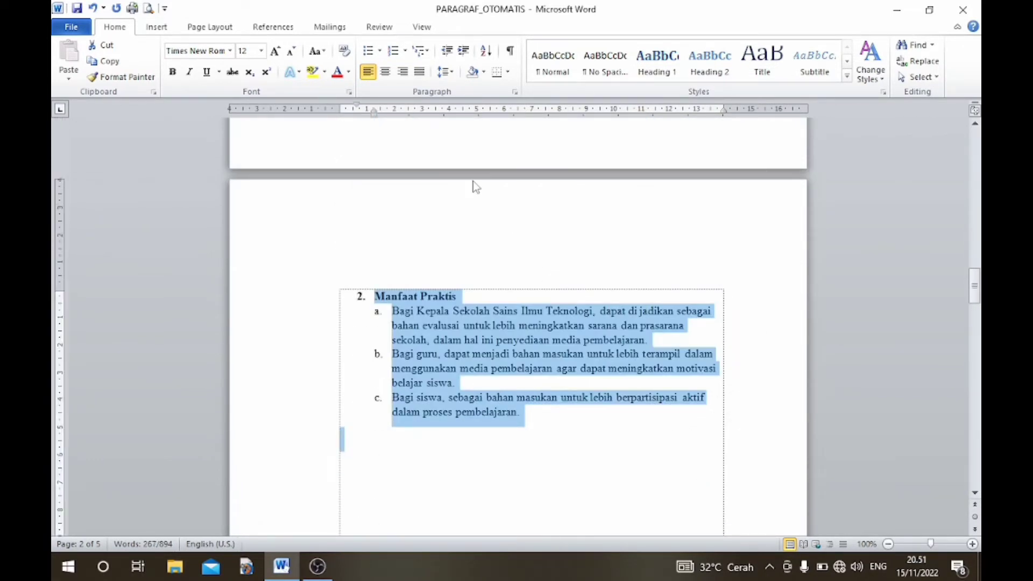
pyautogui.click(421, 74)
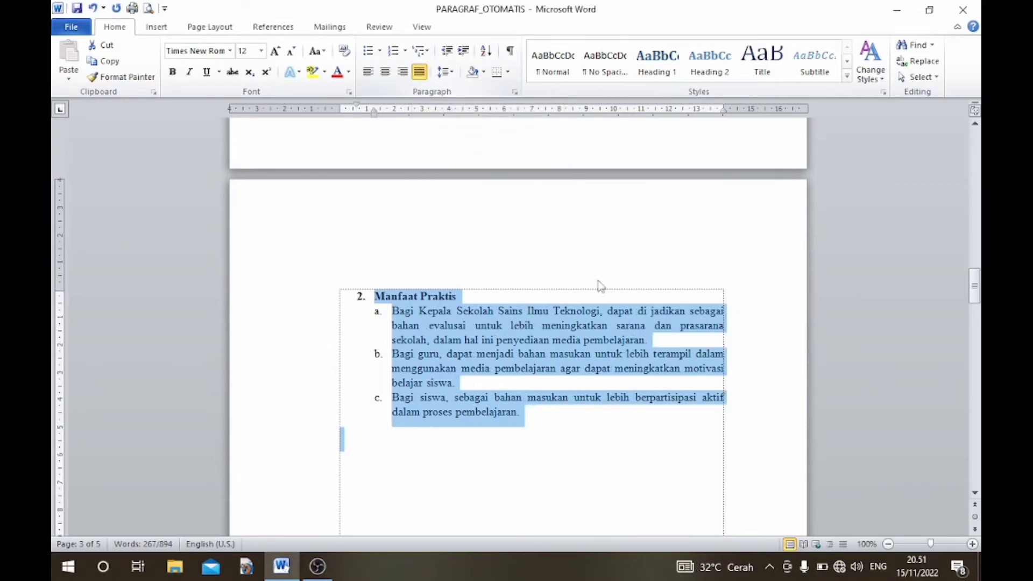
pyautogui.scroll(7, 706, 315)
pyautogui.scroll(3, 706, 315)
pyautogui.scroll(1, 705, 316)
pyautogui.scroll(2, 706, 315)
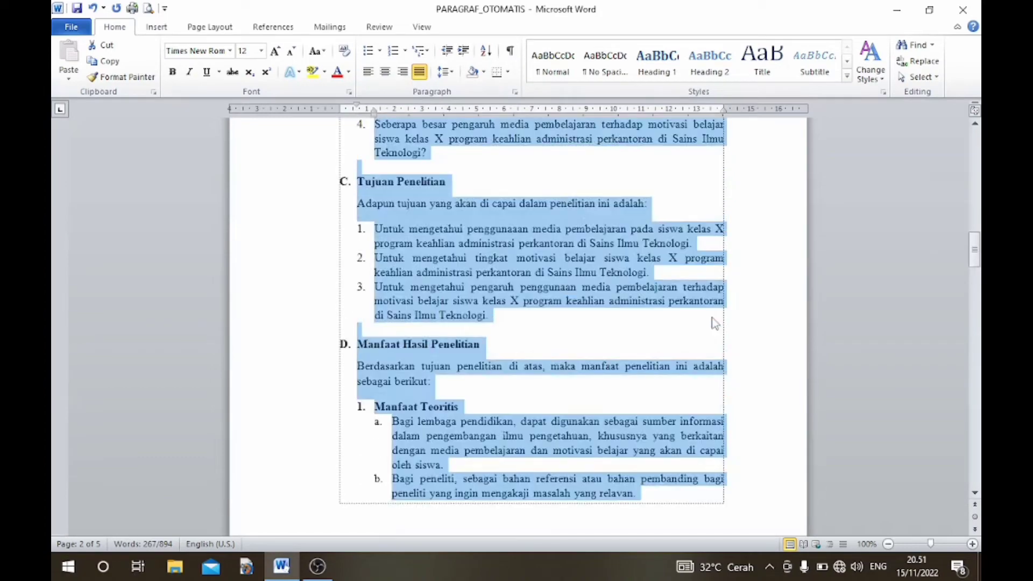
pyautogui.click(716, 326)
pyautogui.scroll(10, 735, 333)
pyautogui.scroll(-5, 736, 334)
pyautogui.scroll(-5, 736, 344)
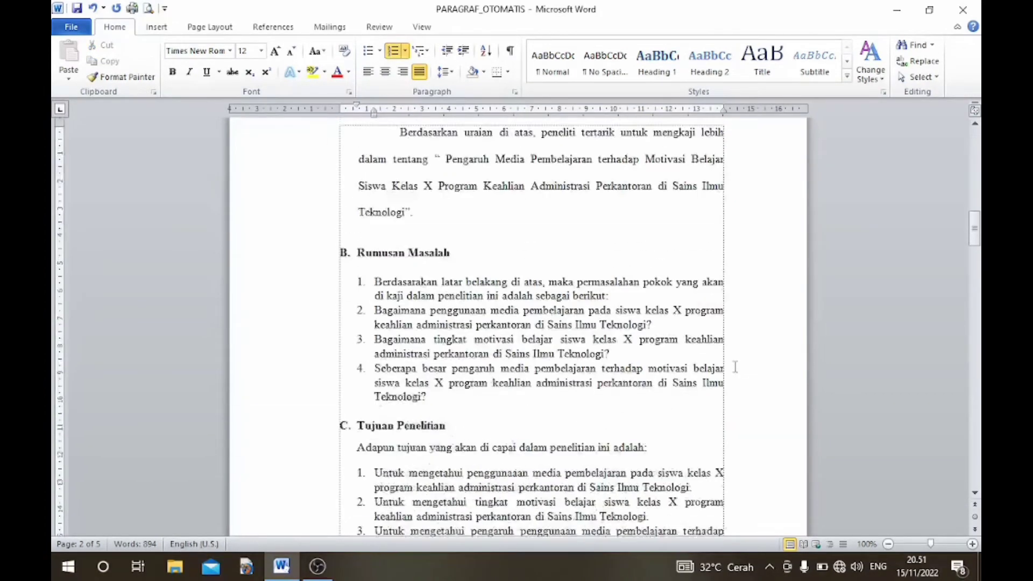
pyautogui.scroll(-5, 735, 355)
pyautogui.scroll(-5, 735, 367)
pyautogui.scroll(-10, 735, 367)
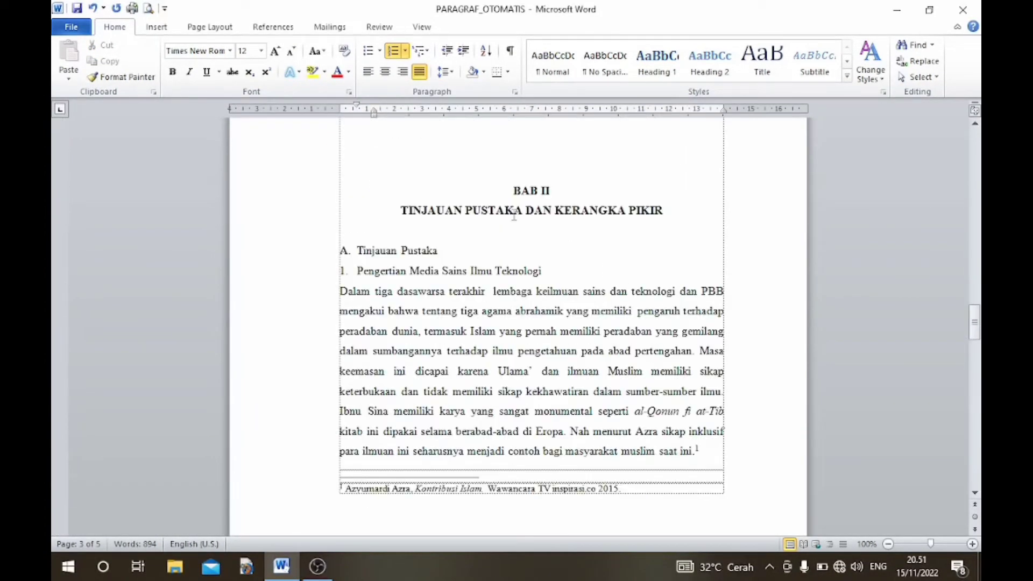
# Make the BAB II 'Tinjauan Pustaka' heading bold
pyautogui.click(495, 193)
pyautogui.scroll(5, 495, 193)
pyautogui.scroll(-5, 592, 284)
pyautogui.scroll(-1, 598, 304)
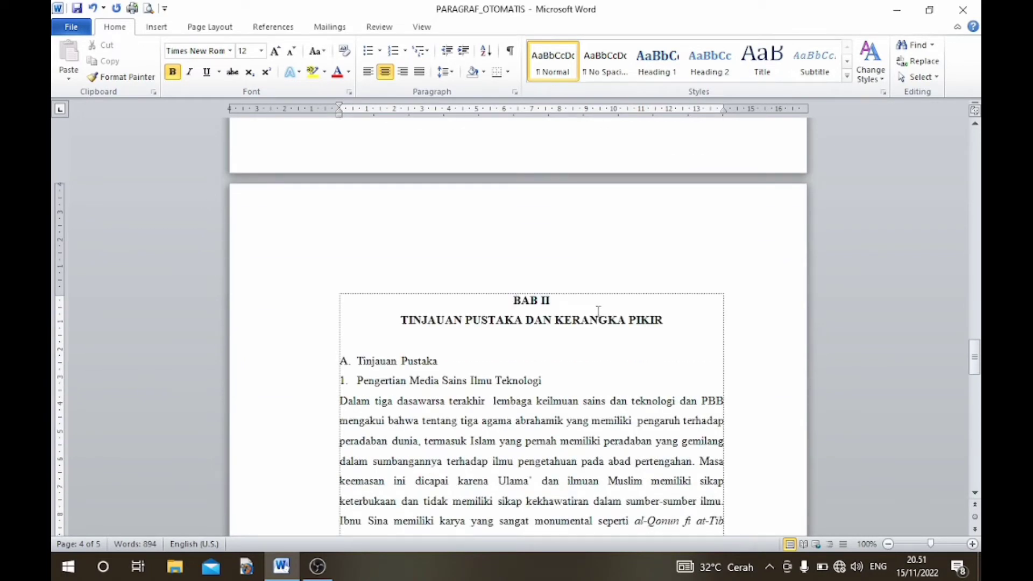
pyautogui.scroll(1, 598, 311)
pyautogui.scroll(3, 598, 311)
pyautogui.scroll(2, 598, 311)
pyautogui.scroll(-9, 598, 323)
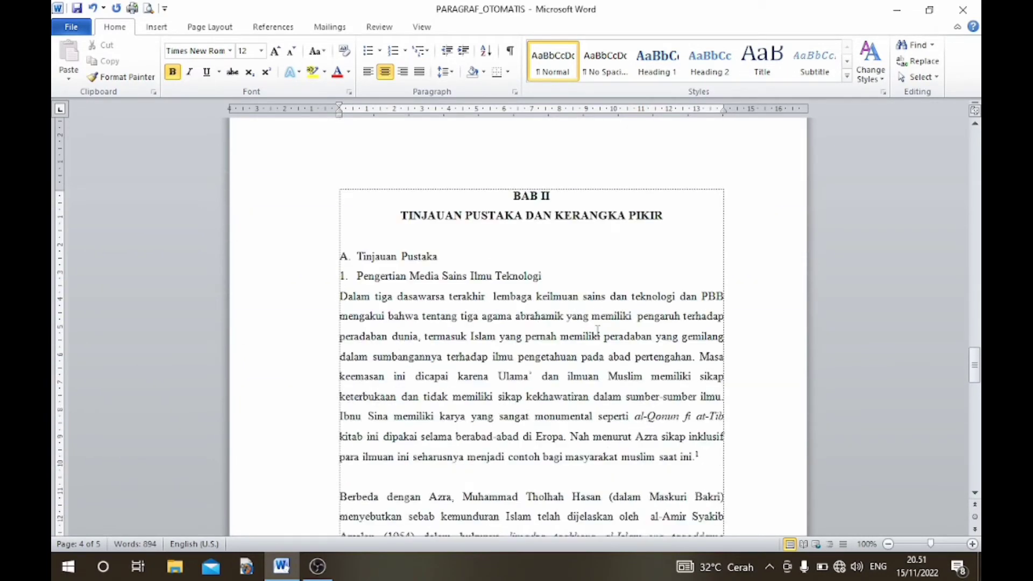
pyautogui.scroll(-2, 597, 330)
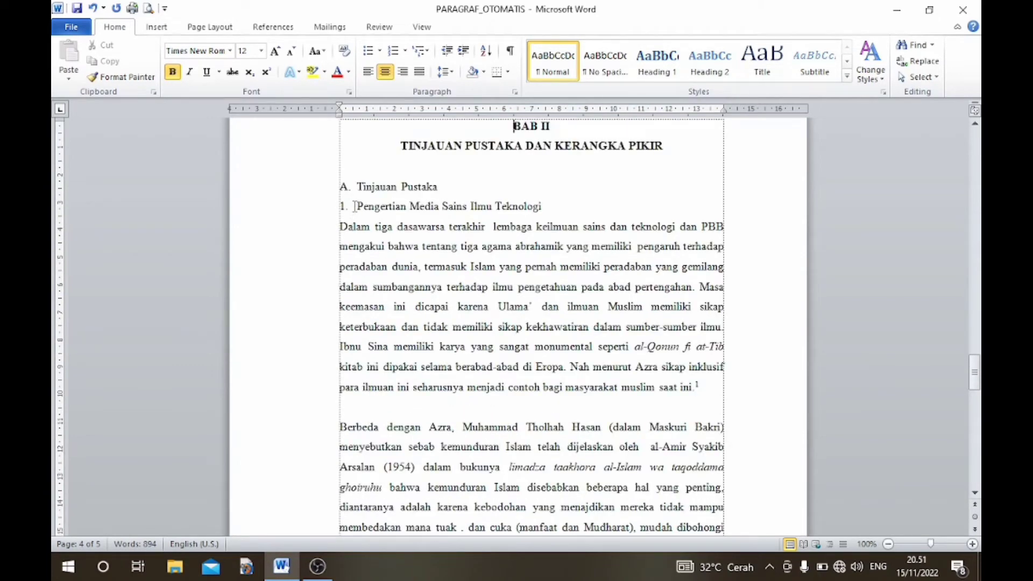
pyautogui.moveTo(356, 187); pyautogui.dragTo(441, 187)
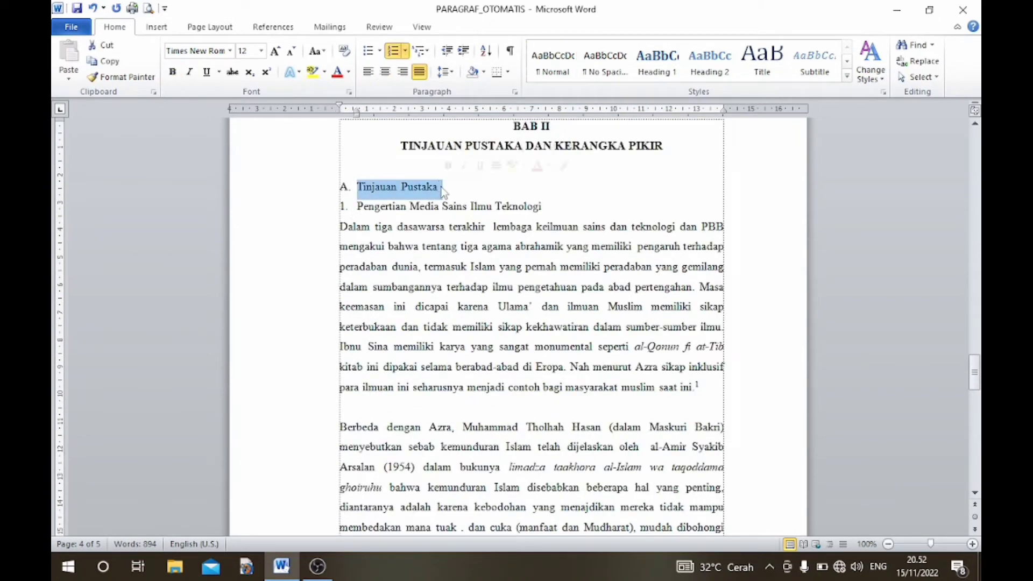
pyautogui.click(173, 71)
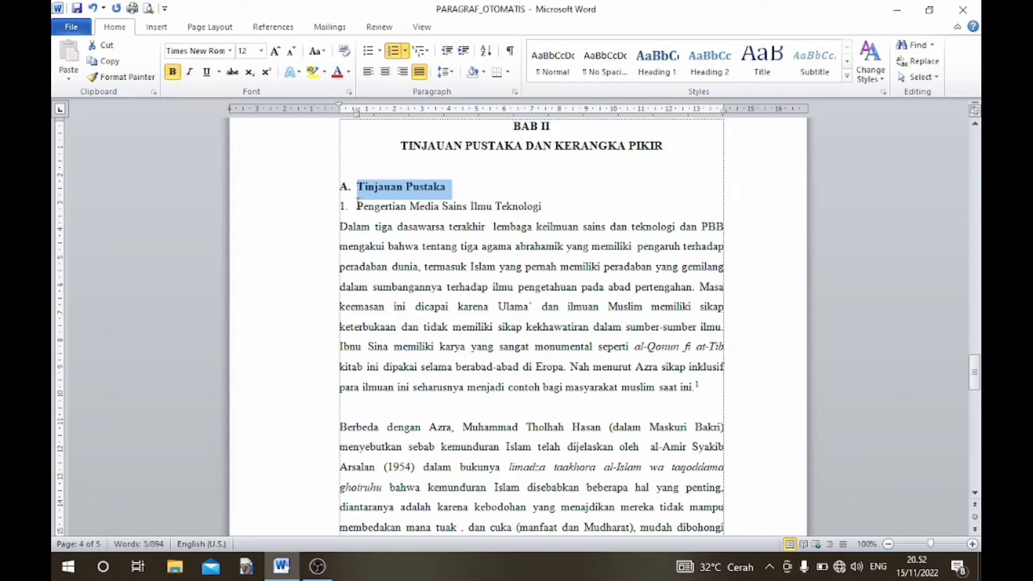
# Indent the '1. Pengertian Media Sains Ilmu Teknologi' subheading one level
pyautogui.click(342, 206)
pyautogui.moveTo(341, 206); pyautogui.dragTo(534, 207)
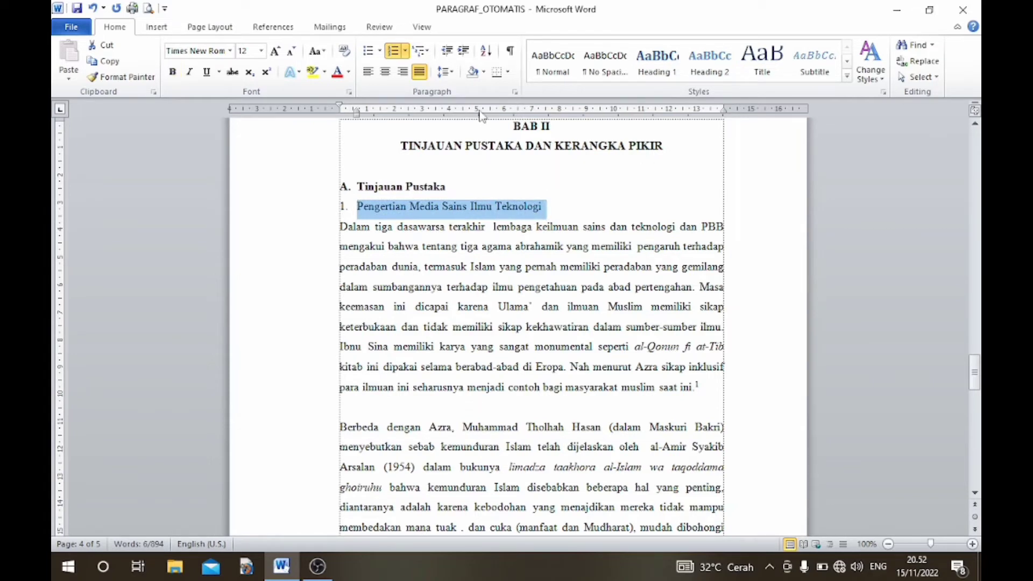
pyautogui.hotkey('ctrl', 'shift', 'Left')
pyautogui.moveTo(518, 210); pyautogui.dragTo(546, 209)
pyautogui.click(464, 50)
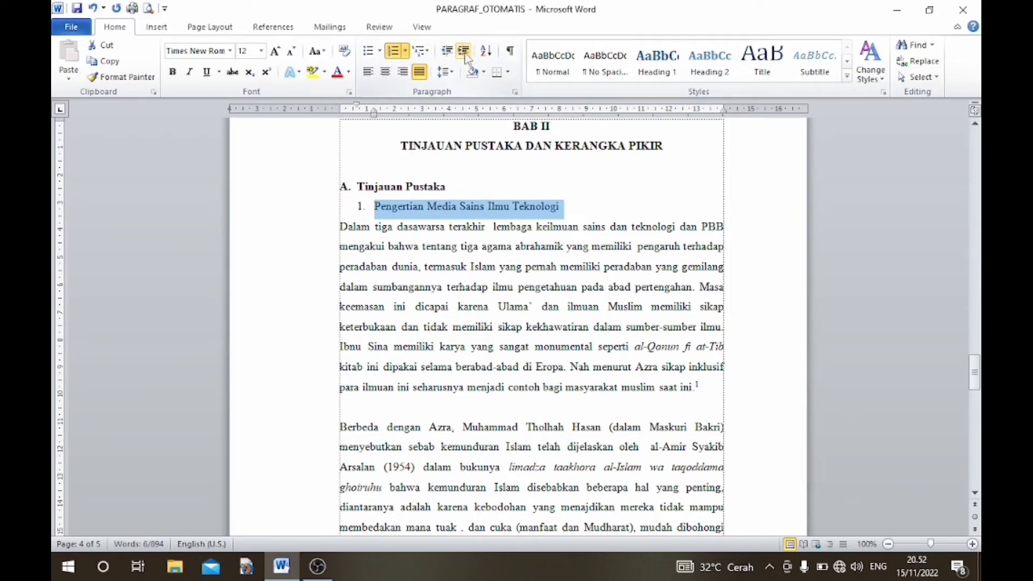
# Correct the word 'mengaku' to 'mengakui'
pyautogui.click(381, 253)
pyautogui.write('i')
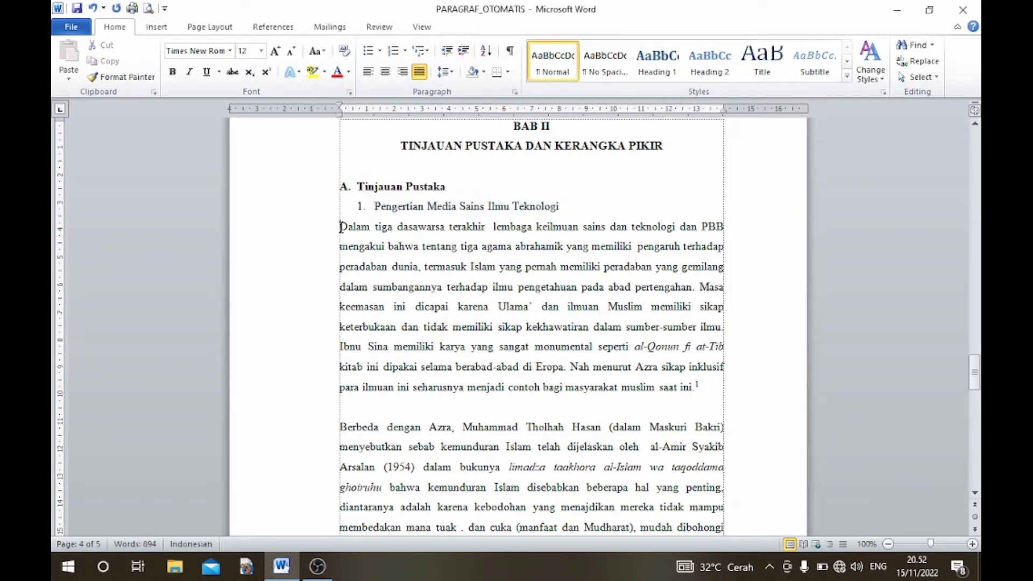
pyautogui.scroll(-1, 327, 173)
# Give the BAB II body paragraphs a 0,7 cm left indent and 1,5 cm first-line indent
pyautogui.moveTo(338, 157); pyautogui.dragTo(706, 490)
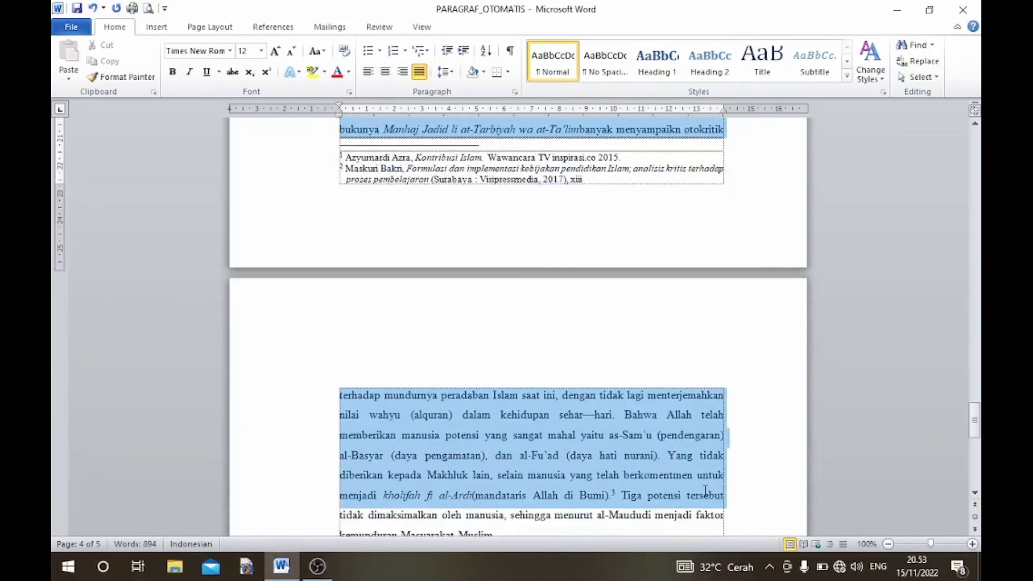
pyautogui.scroll(-2, 705, 491)
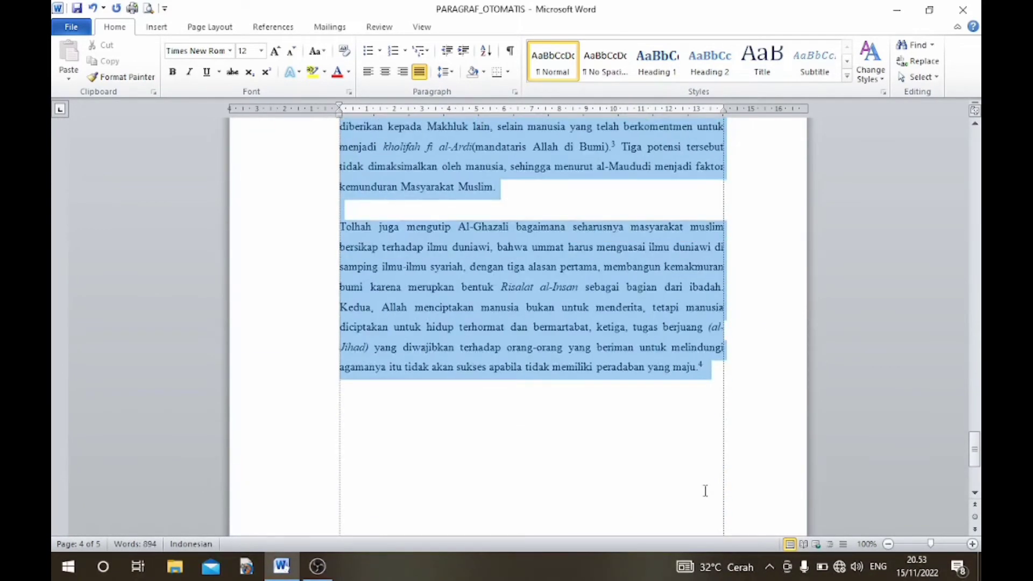
pyautogui.scroll(10, 548, 381)
pyautogui.rightClick(547, 381)
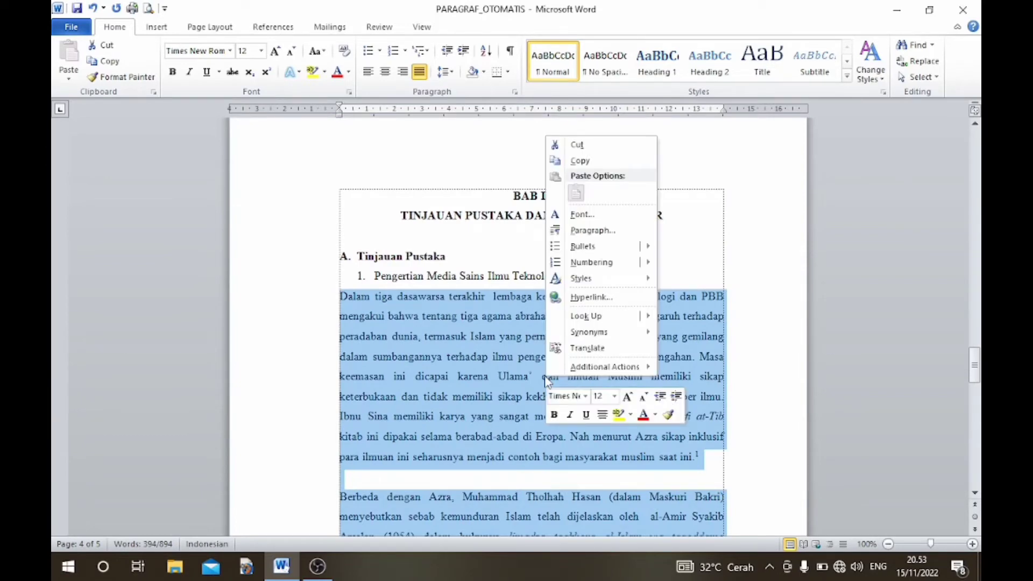
pyautogui.click(580, 231)
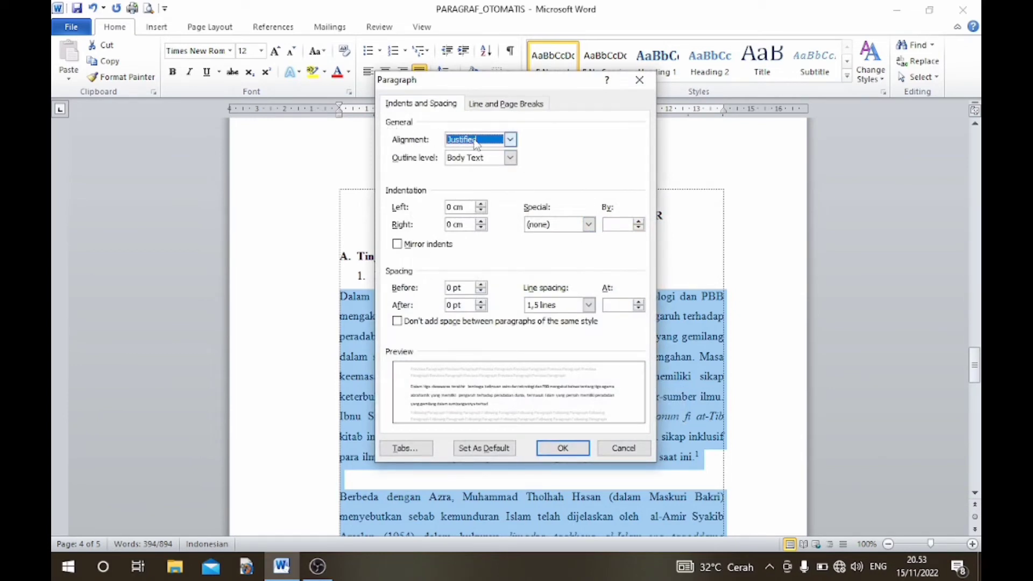
pyautogui.click(452, 208)
pyautogui.write(',')
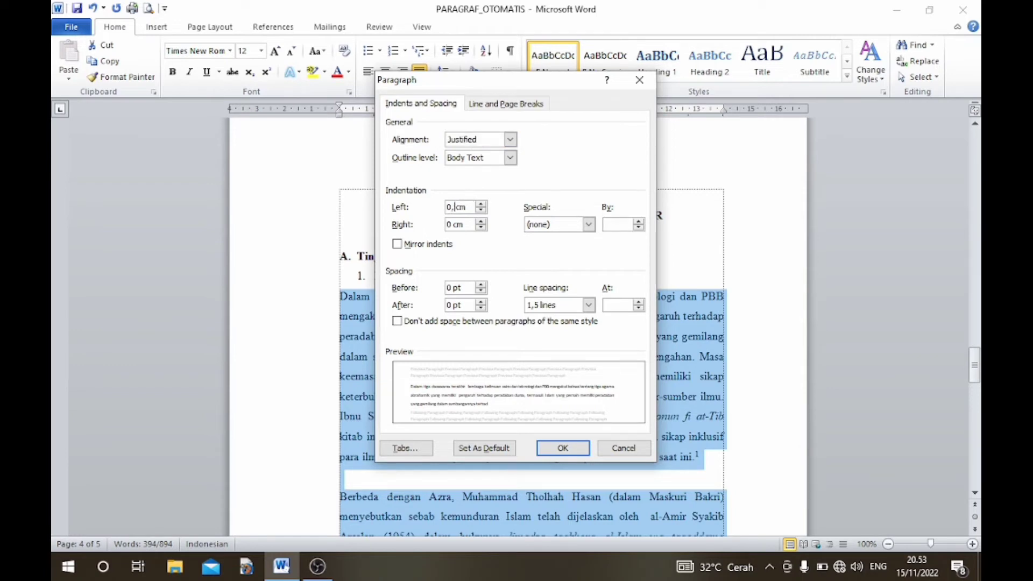
pyautogui.write('7')
pyautogui.click(589, 224)
pyautogui.click(553, 244)
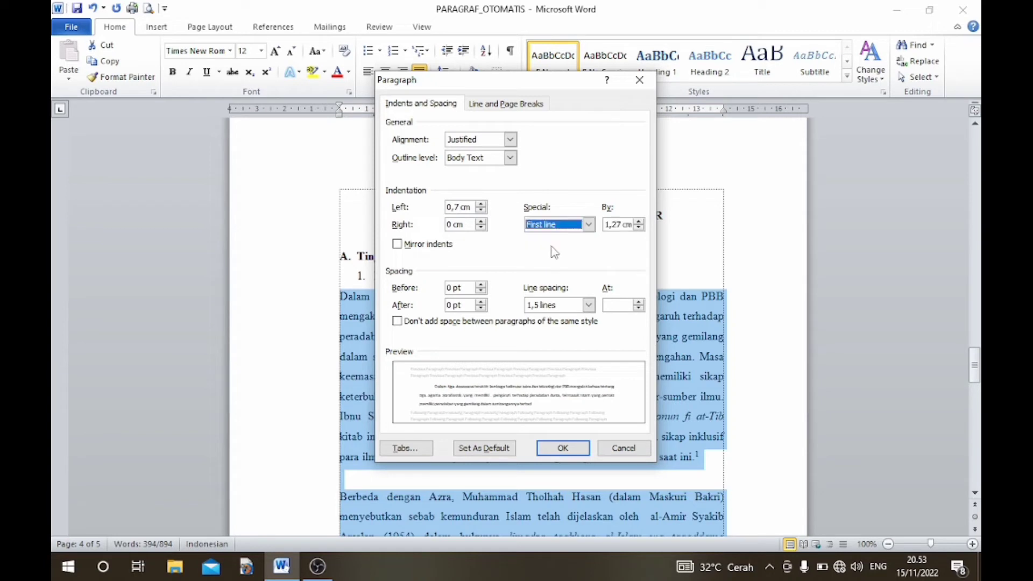
pyautogui.click(612, 226)
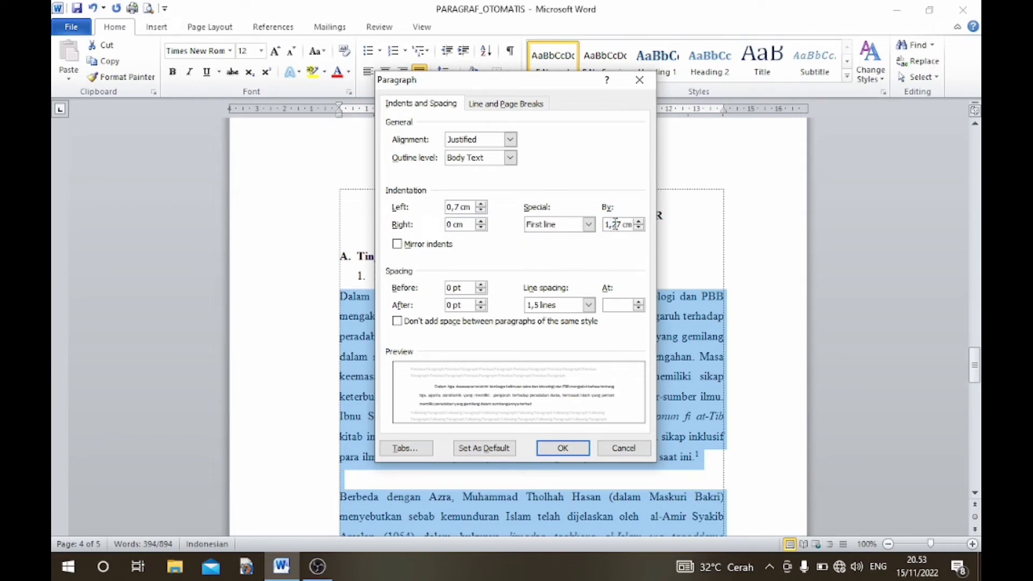
pyautogui.moveTo(611, 224); pyautogui.dragTo(622, 225)
pyautogui.write('5')
# Set Auto spacing after and Double line spacing, then apply the settings
pyautogui.click(481, 308)
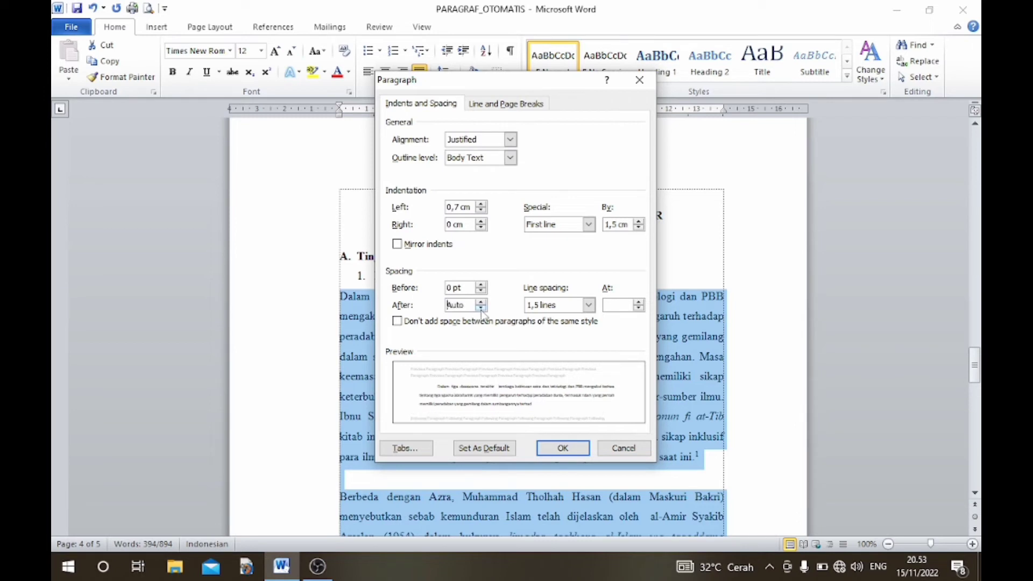
pyautogui.click(590, 306)
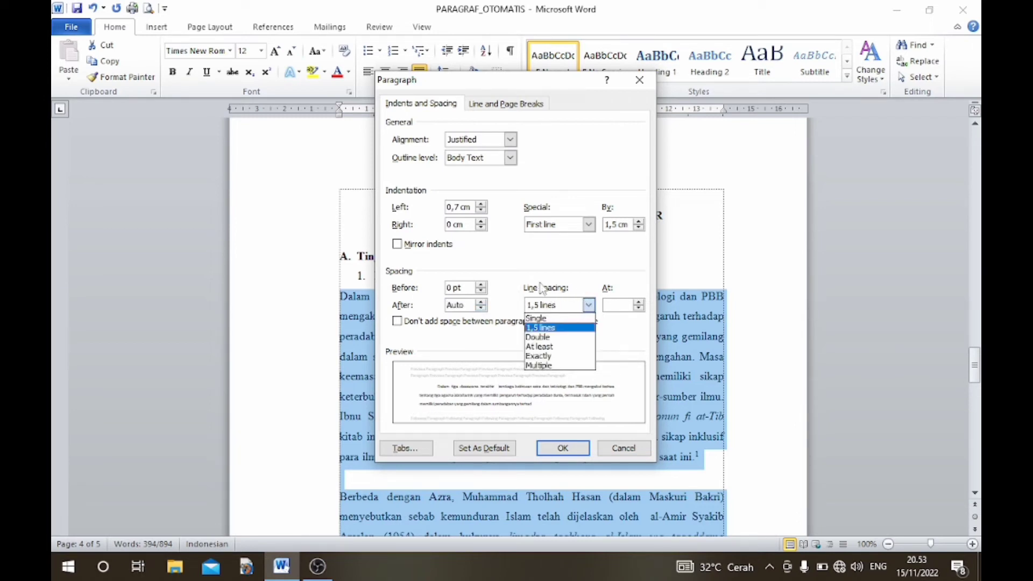
pyautogui.click(539, 338)
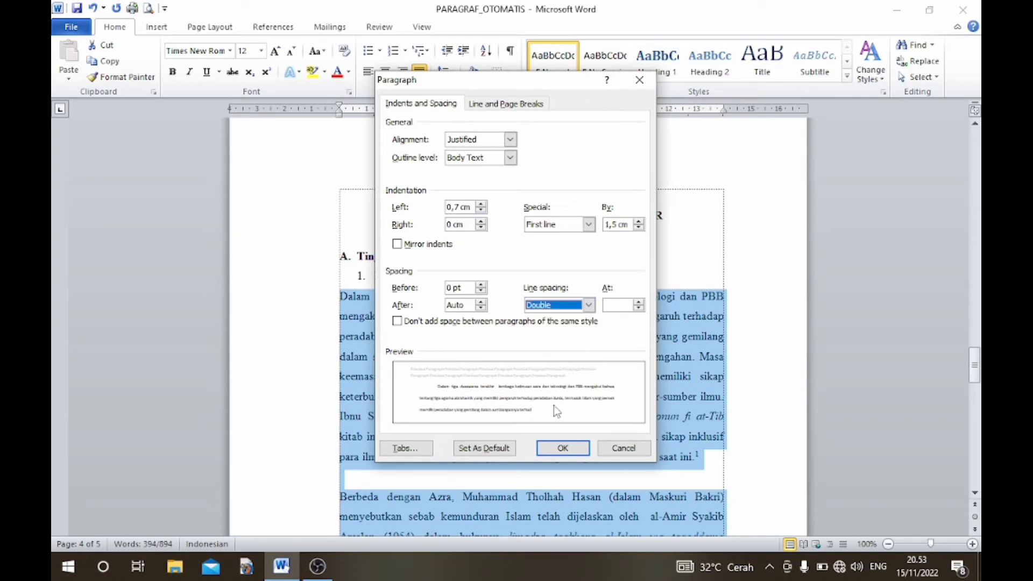
pyautogui.click(563, 448)
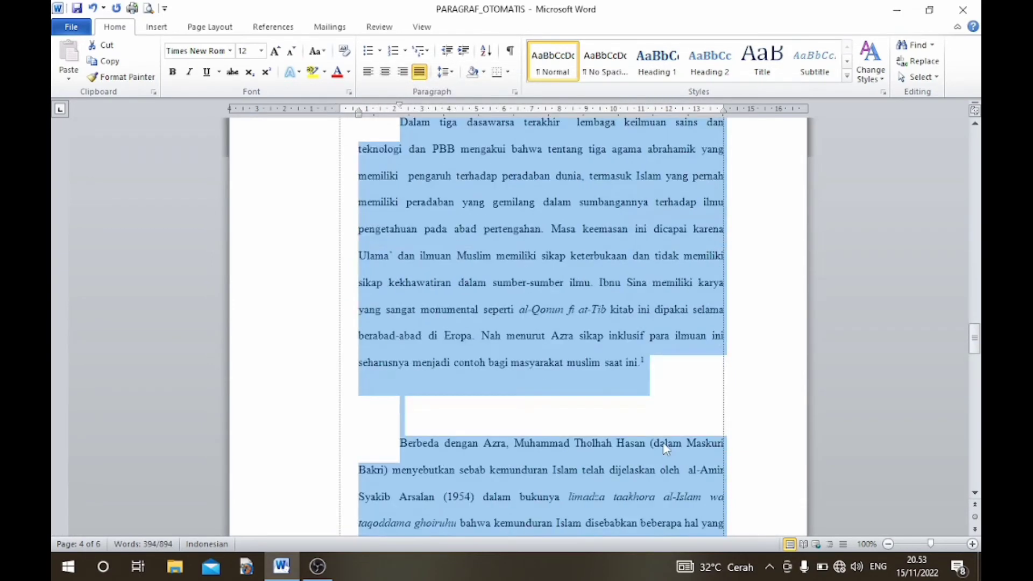
# Deselect the body text and delete the blank line above the 'Pada Medio XXM' paragraph
pyautogui.scroll(-3, 666, 449)
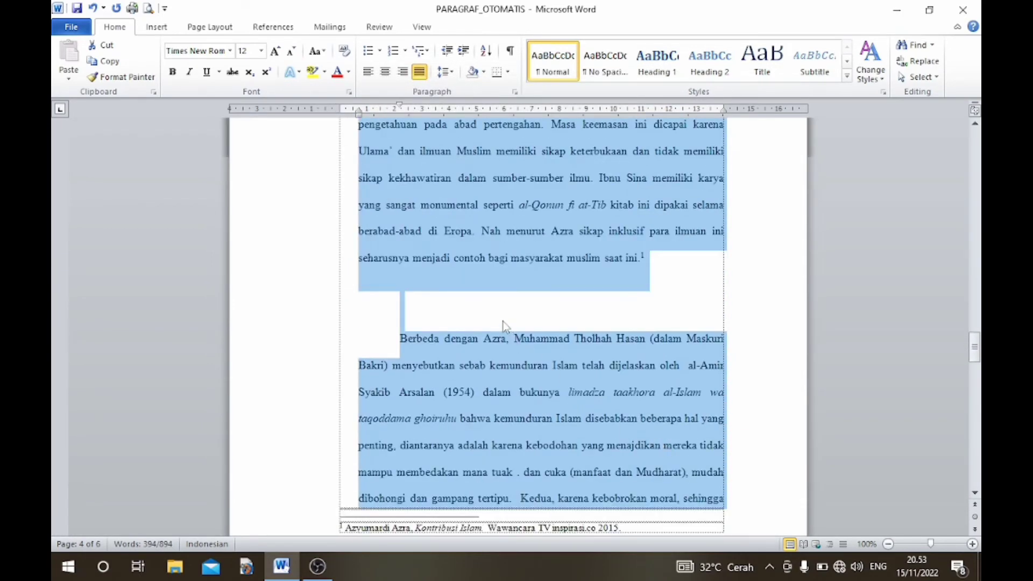
pyautogui.click(517, 319)
pyautogui.scroll(-5, 617, 399)
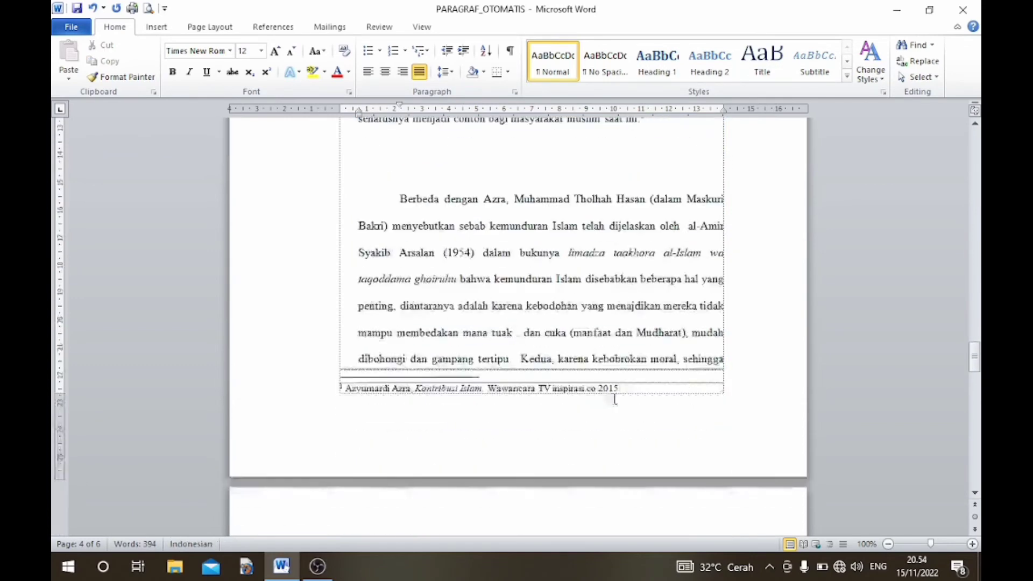
pyautogui.scroll(-4, 616, 398)
pyautogui.scroll(-8, 617, 401)
pyautogui.scroll(-5, 617, 401)
pyautogui.scroll(-5, 617, 400)
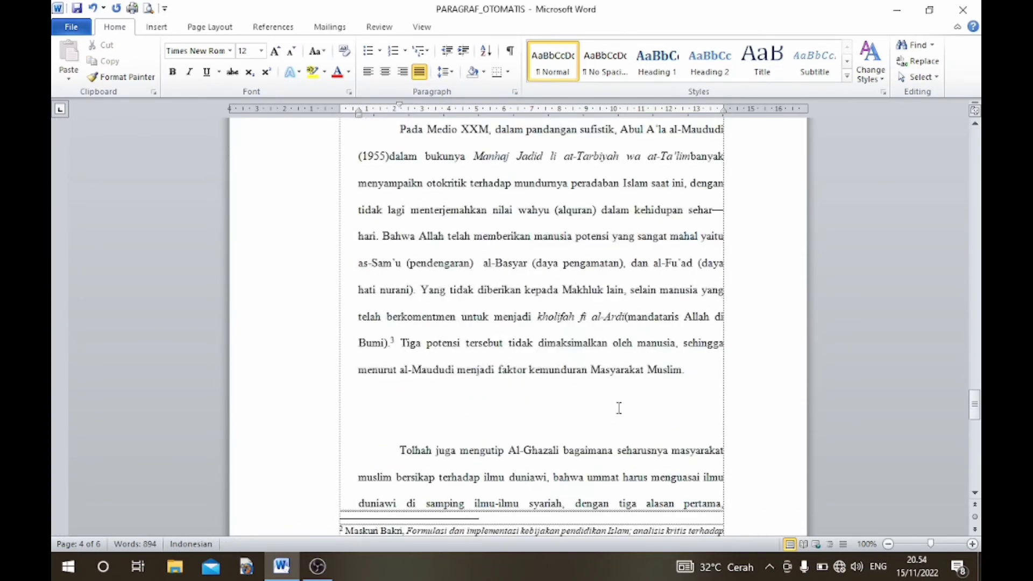
pyautogui.scroll(-7, 617, 404)
pyautogui.scroll(3, 618, 409)
pyautogui.scroll(5, 618, 409)
pyautogui.scroll(5, 619, 409)
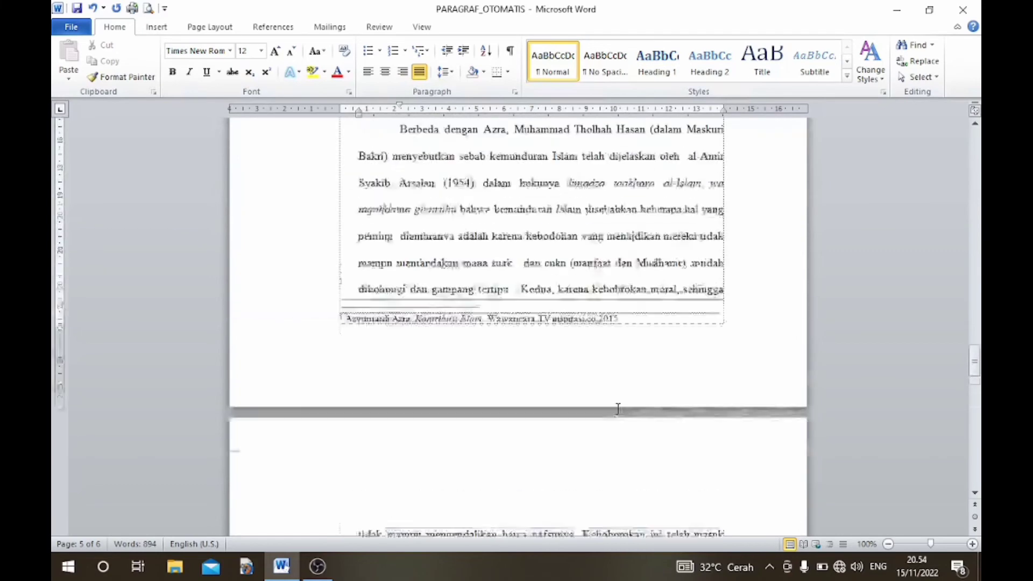
pyautogui.scroll(4, 618, 409)
pyautogui.scroll(5, 618, 408)
pyautogui.scroll(-8, 618, 409)
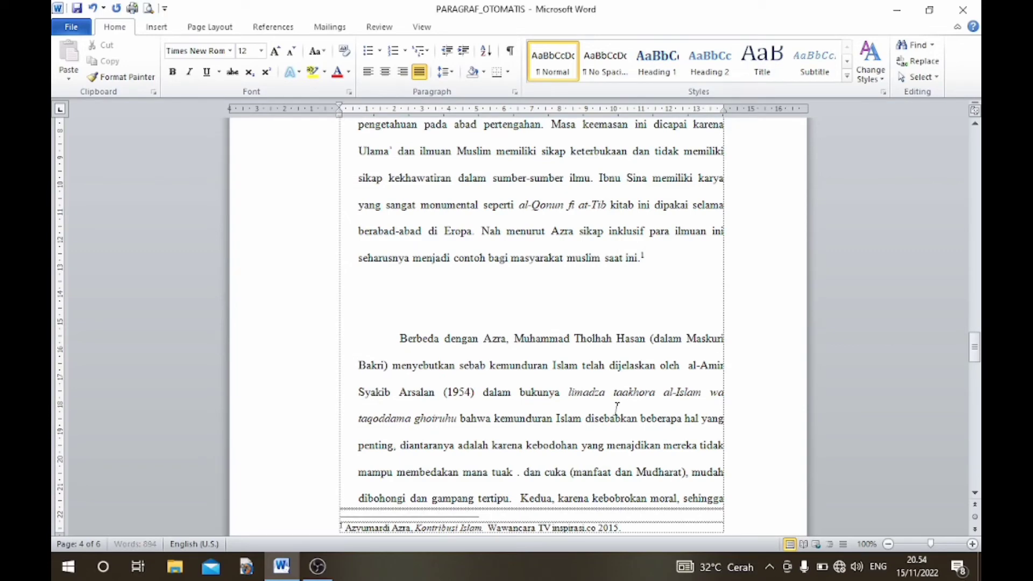
pyautogui.scroll(-3, 617, 409)
pyautogui.scroll(-5, 618, 412)
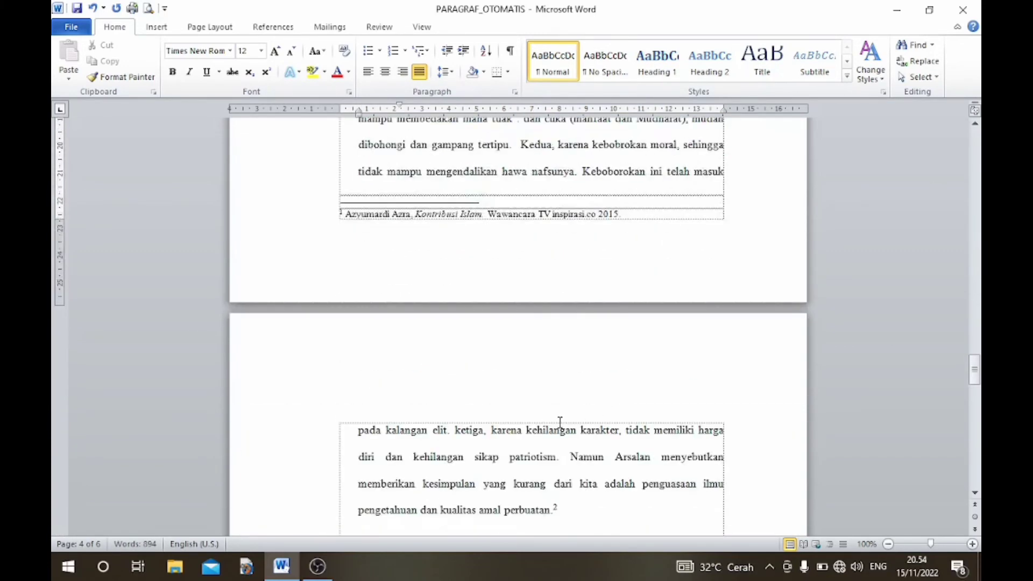
pyautogui.scroll(-3, 617, 411)
pyautogui.click(449, 447)
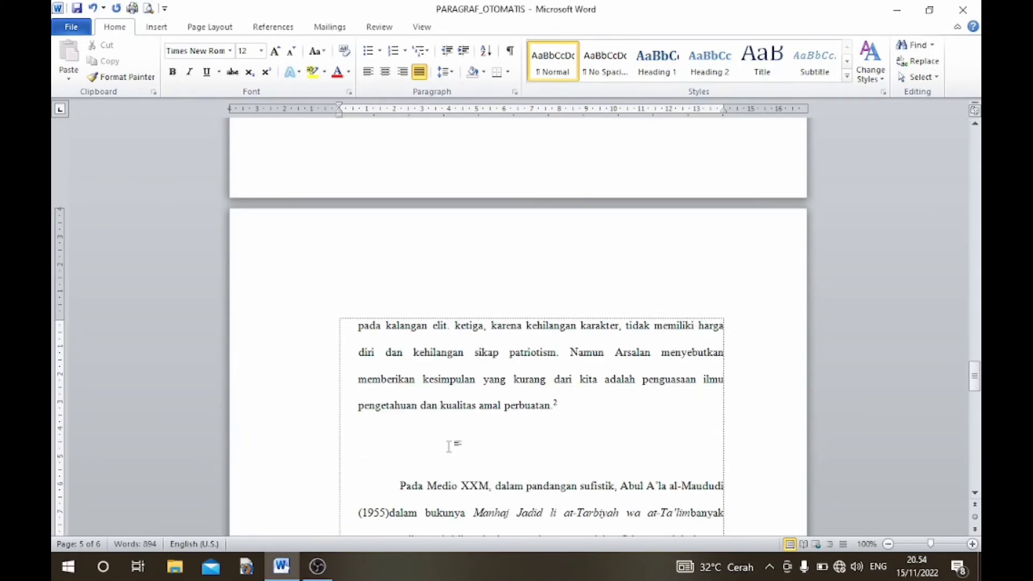
pyautogui.press('BackSpace')
# Scroll back up to the top of the document
pyautogui.scroll(8, 452, 444)
pyautogui.scroll(2, 452, 444)
pyautogui.scroll(10, 462, 451)
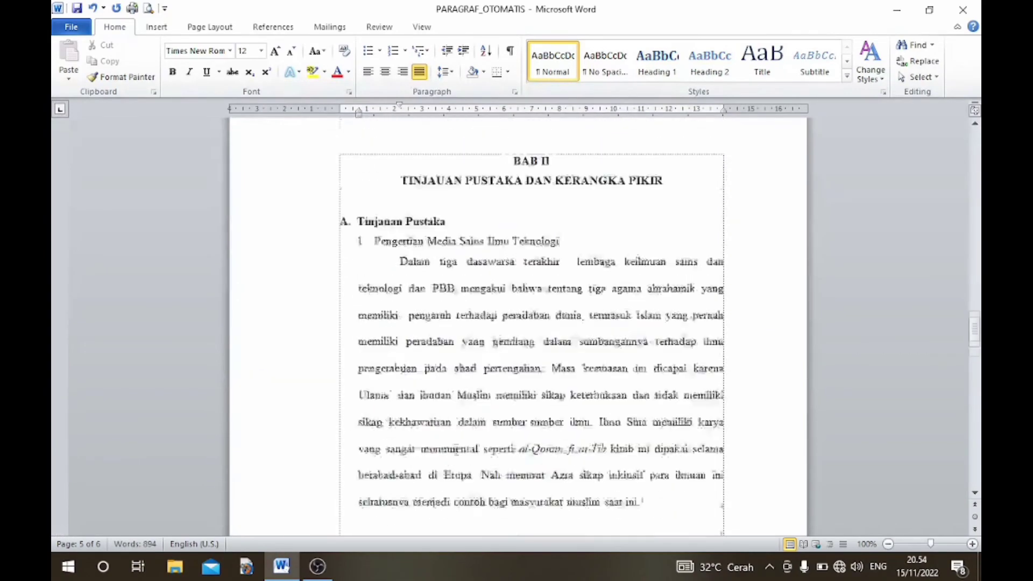
pyautogui.scroll(5, 462, 451)
pyautogui.scroll(5, 463, 450)
pyautogui.scroll(2, 462, 451)
pyautogui.scroll(10, 462, 451)
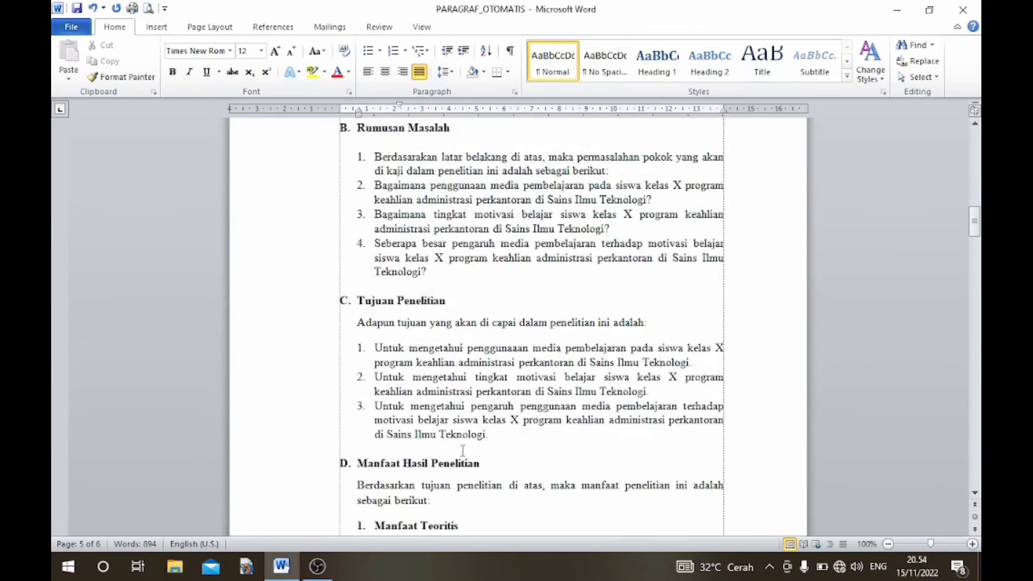
pyautogui.scroll(7, 463, 451)
pyautogui.scroll(10, 463, 451)
pyautogui.scroll(8, 463, 451)
pyautogui.scroll(5, 463, 451)
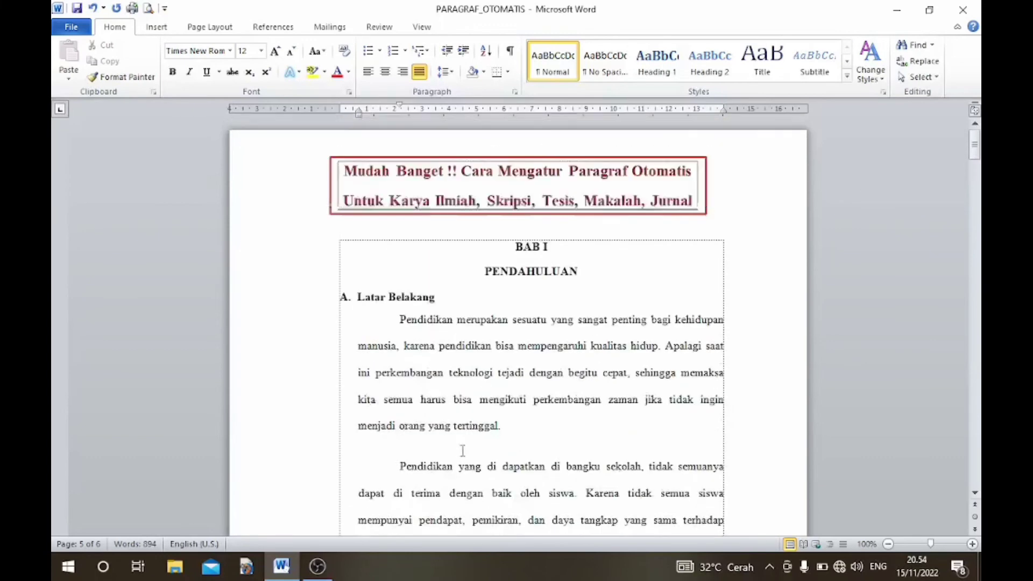